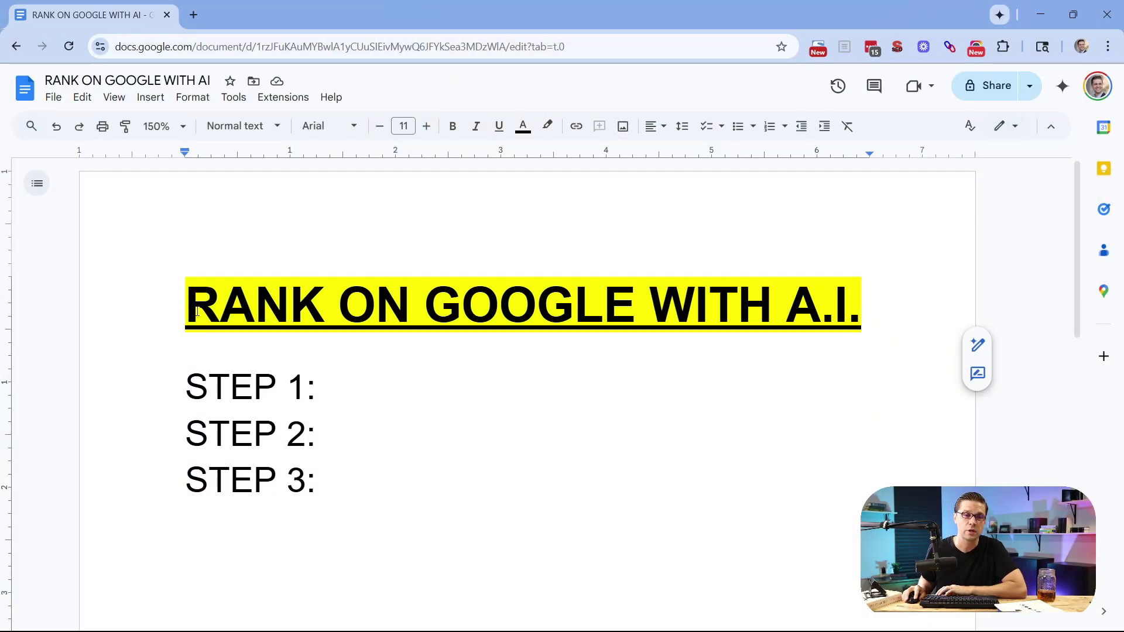
- Highlight the document's main heading and its three STEP lines to review the outline
{"action": "left_click_drag", "start_coordinate": [257, 326], "coordinate": [719, 323]}
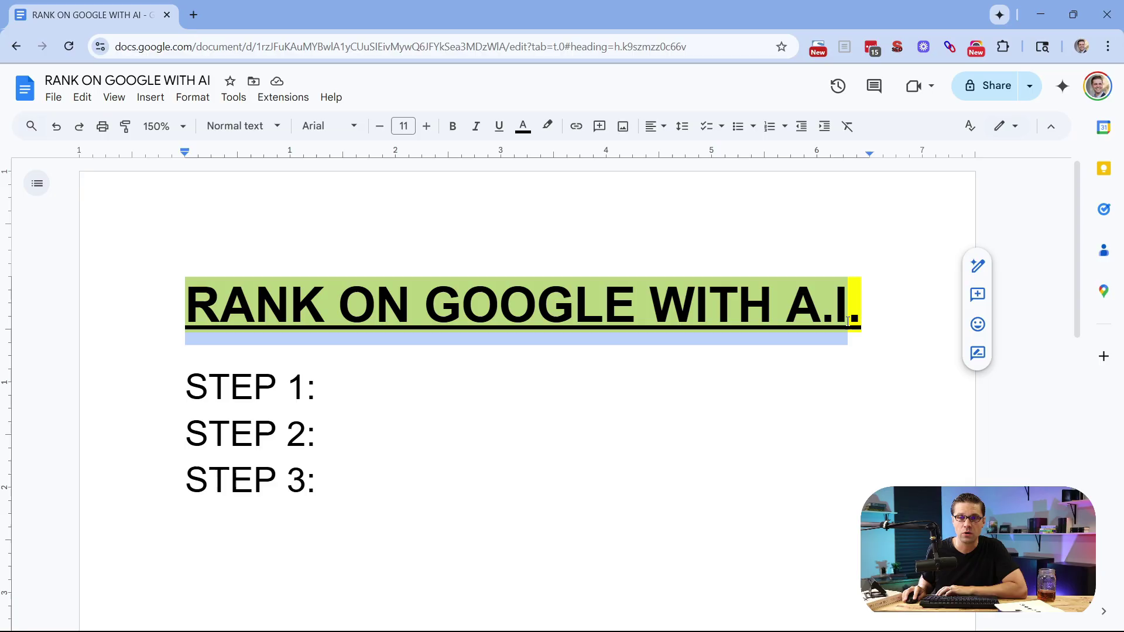
{"action": "left_click", "coordinate": [738, 331]}
{"action": "left_click_drag", "start_coordinate": [195, 384], "coordinate": [353, 492]}
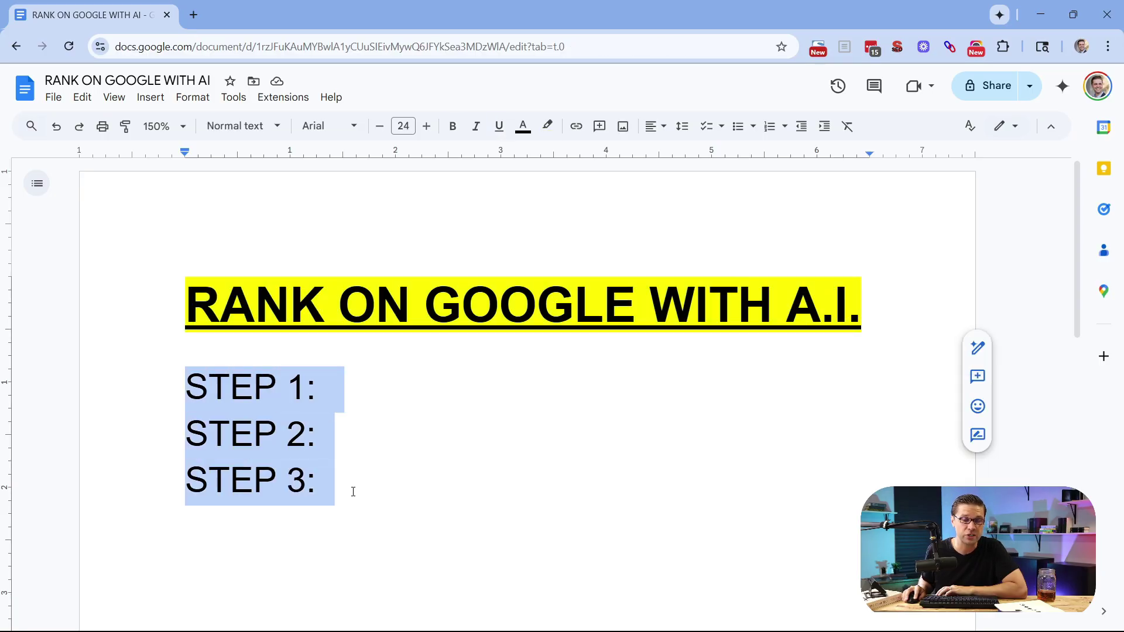
{"action": "left_click", "coordinate": [376, 464]}
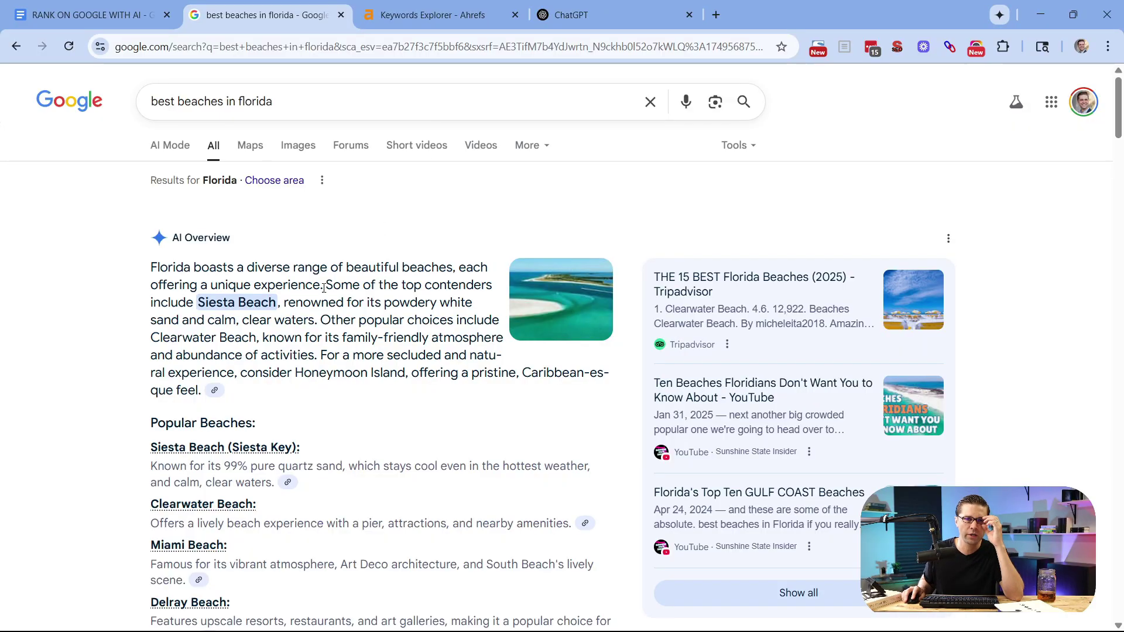
- Glance at the Ahrefs keyword overview and ChatGPT, then return to the 'best beaches in florida' results
{"action": "scroll", "coordinate": [323, 287], "scroll_direction": "down", "scroll_amount": 3}
{"action": "scroll", "coordinate": [351, 458], "scroll_direction": "up", "scroll_amount": 3}
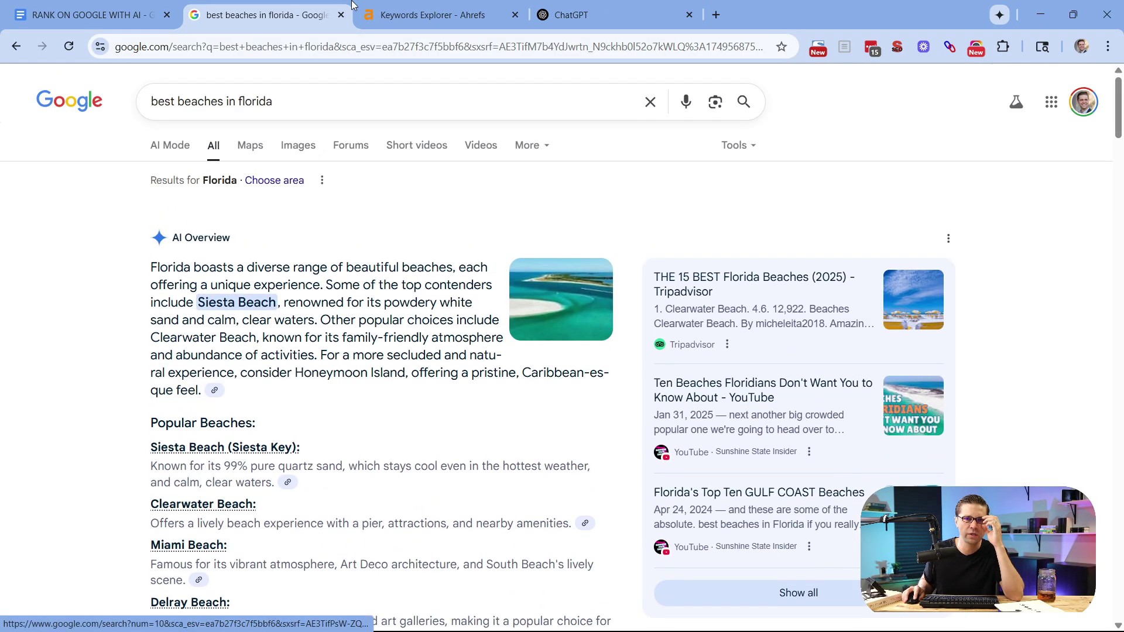
{"action": "left_click", "coordinate": [431, 7]}
{"action": "left_click", "coordinate": [600, 15]}
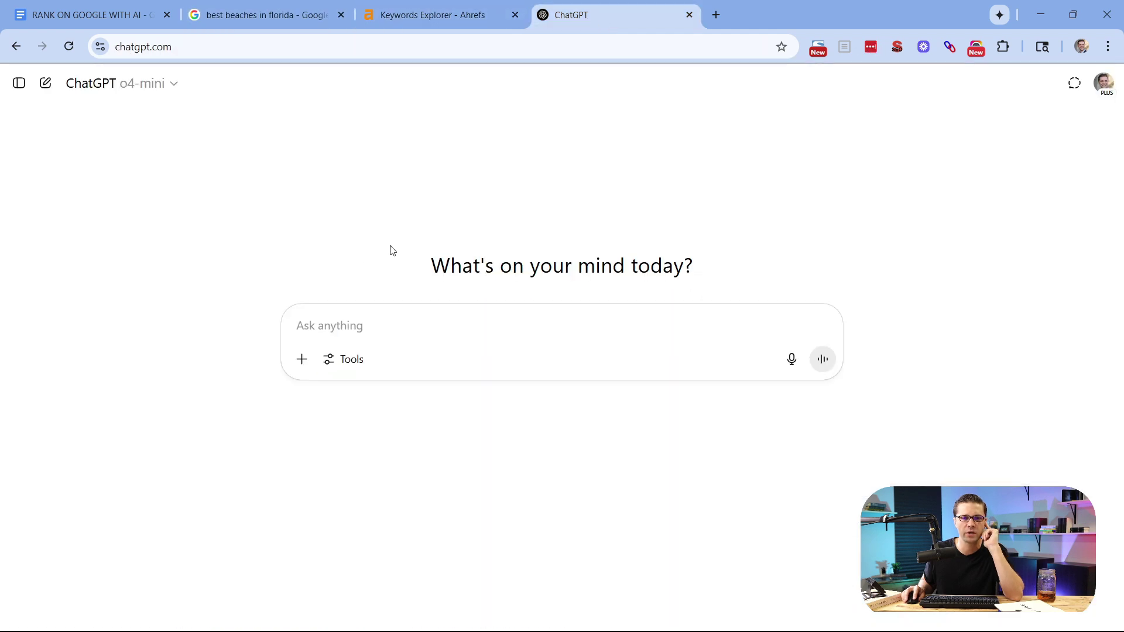
{"action": "left_click", "coordinate": [261, 12]}
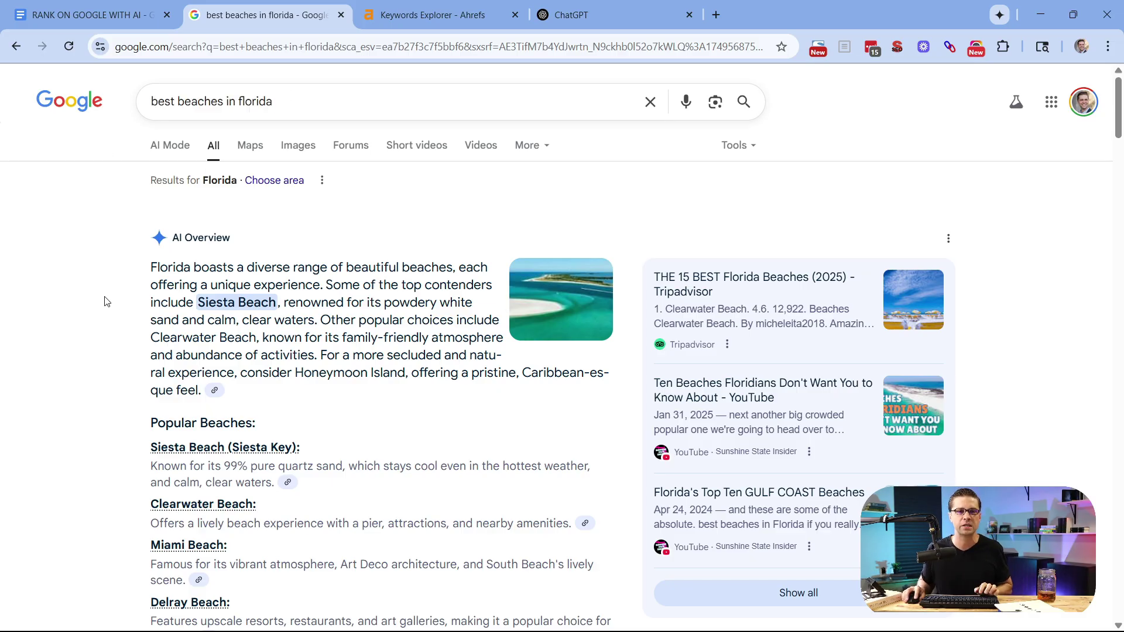
- Paste the keyword 'best beaches in florida' below STEP 3, formatted bold, italic and underlined
{"action": "left_click", "coordinate": [134, 15]}
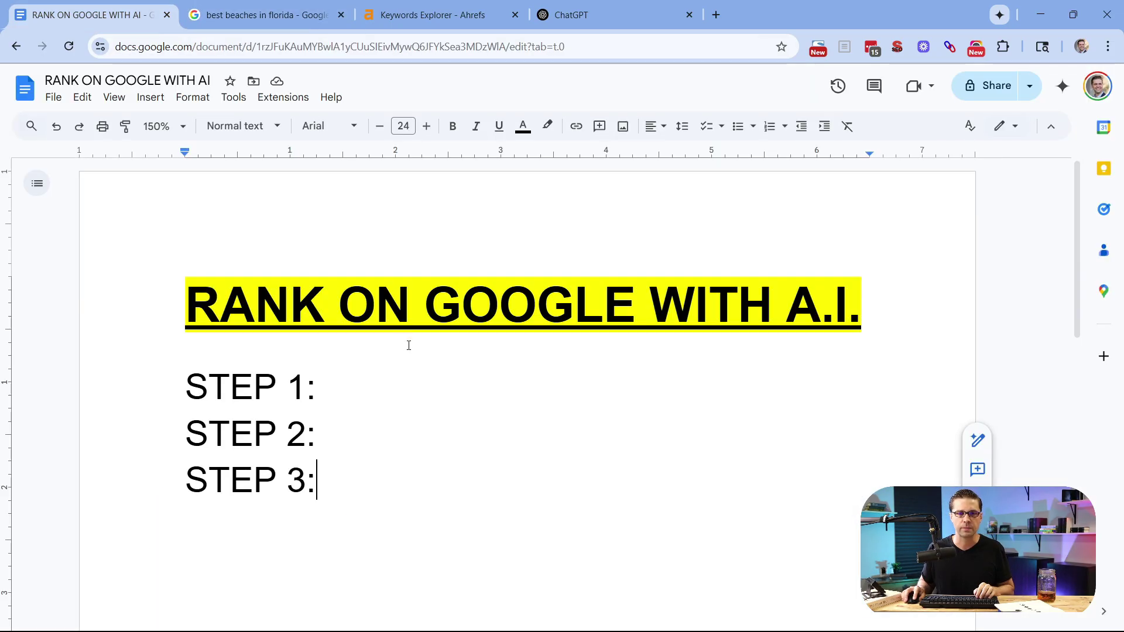
{"action": "key", "text": "Return"}
{"action": "key", "text": "Return"}
{"action": "key", "text": "Return"}
{"action": "type", "text": "best beaches in florida"}
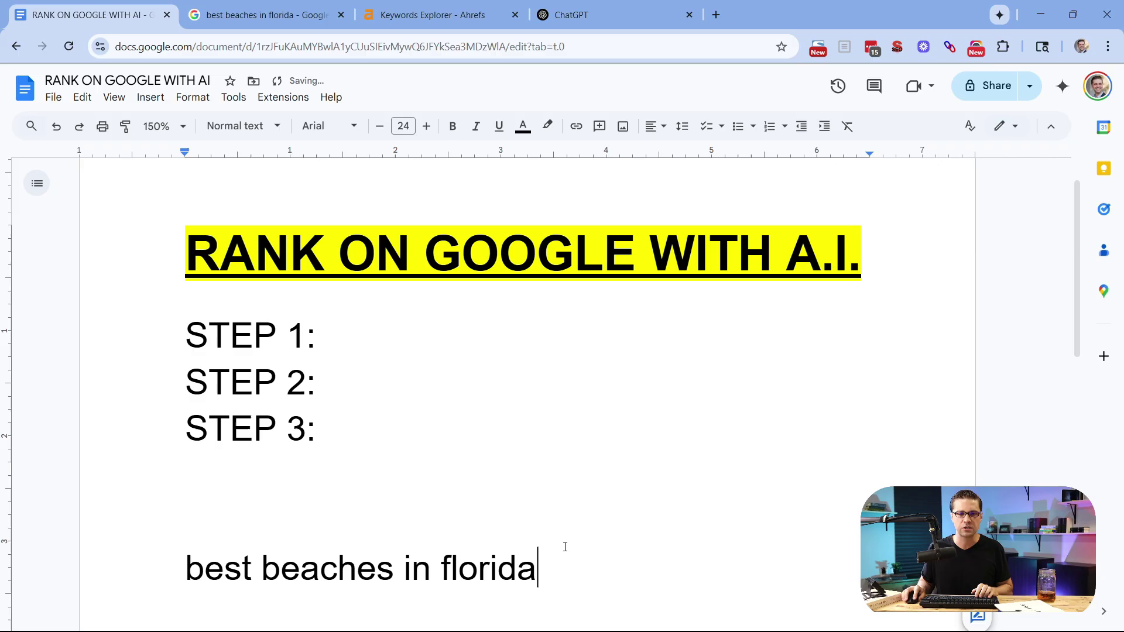
{"action": "key", "text": "shift+Up"}
{"action": "key", "text": "ctrl+b"}
{"action": "key", "text": "Up"}
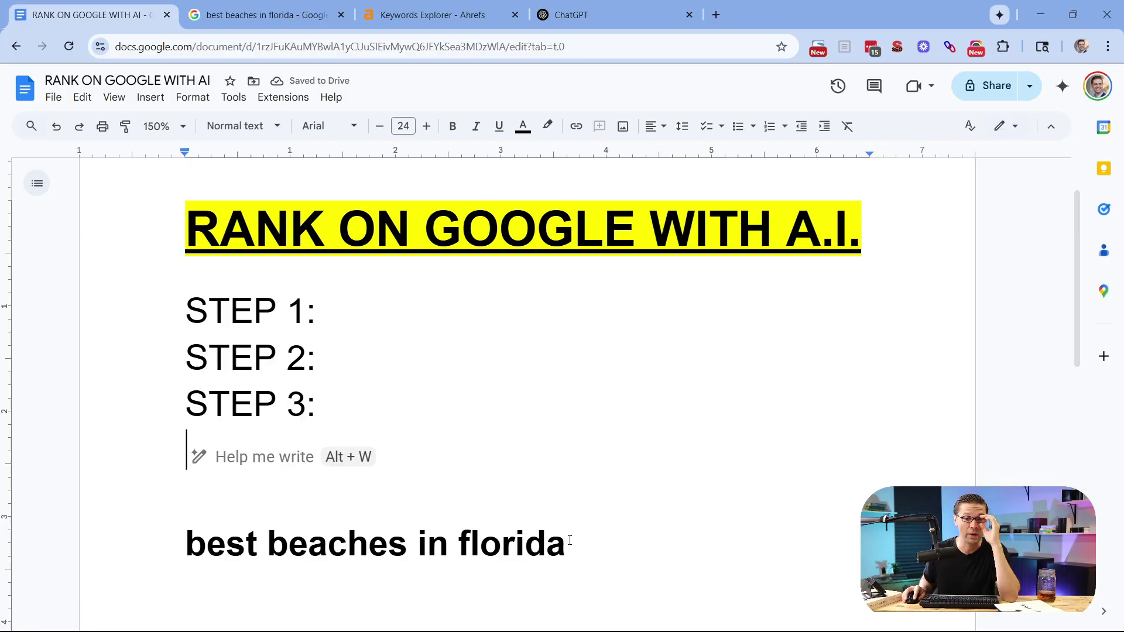
{"action": "triple_click", "coordinate": [517, 563]}
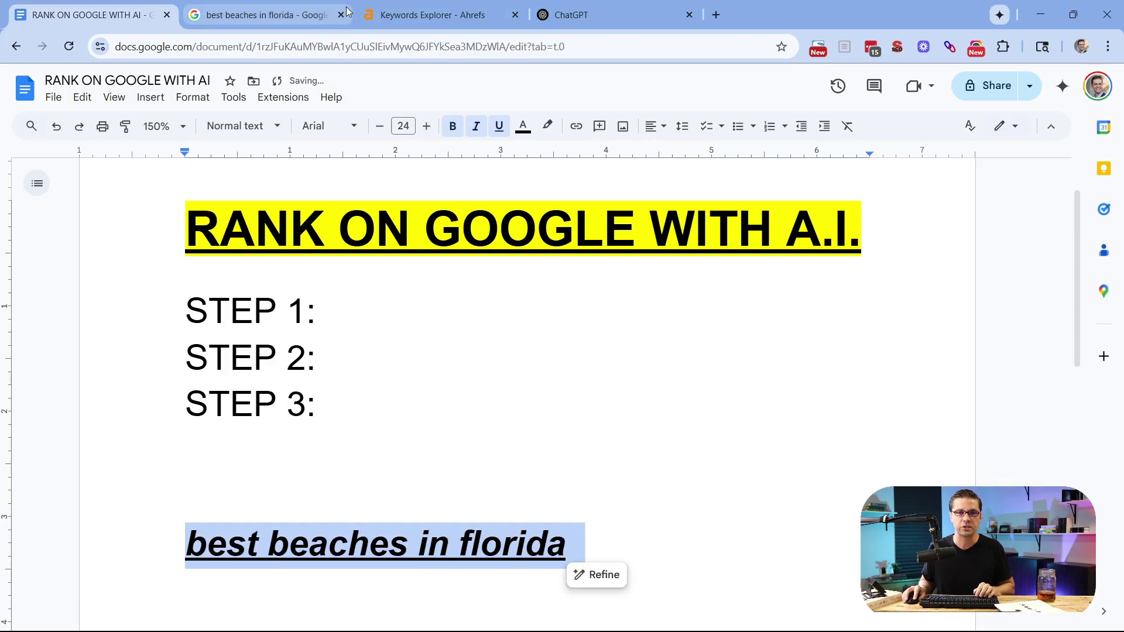
{"action": "left_click", "coordinate": [414, 8]}
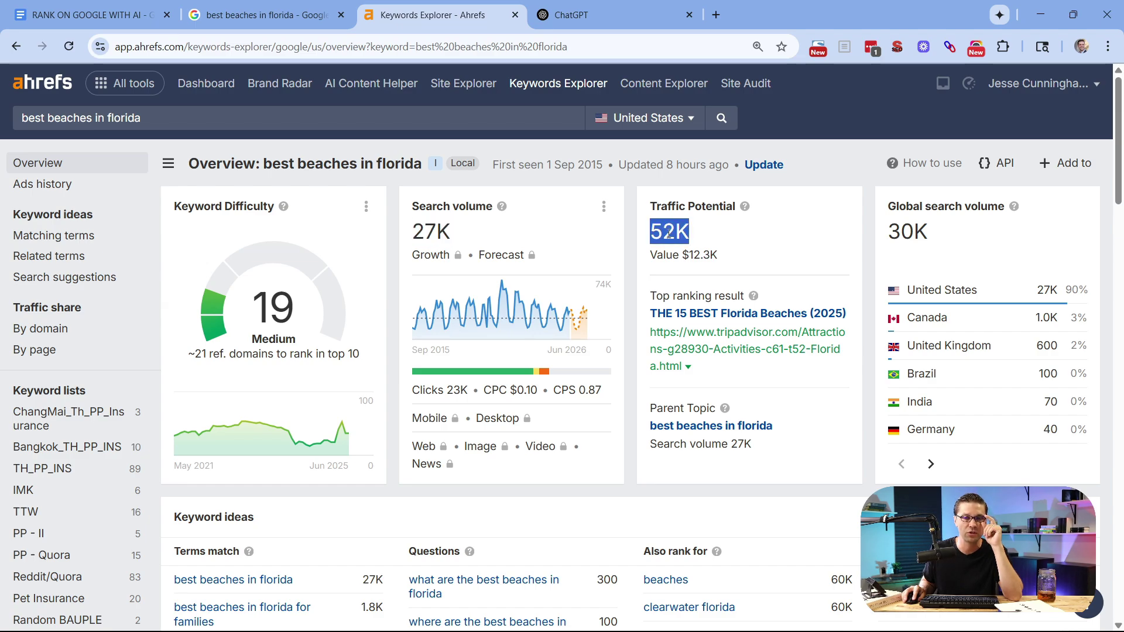
- Review the Ahrefs overview, position history and SERP data for 'best beaches in florida' before returning to the Doc
{"action": "scroll", "coordinate": [388, 302], "scroll_direction": "down", "scroll_amount": 15}
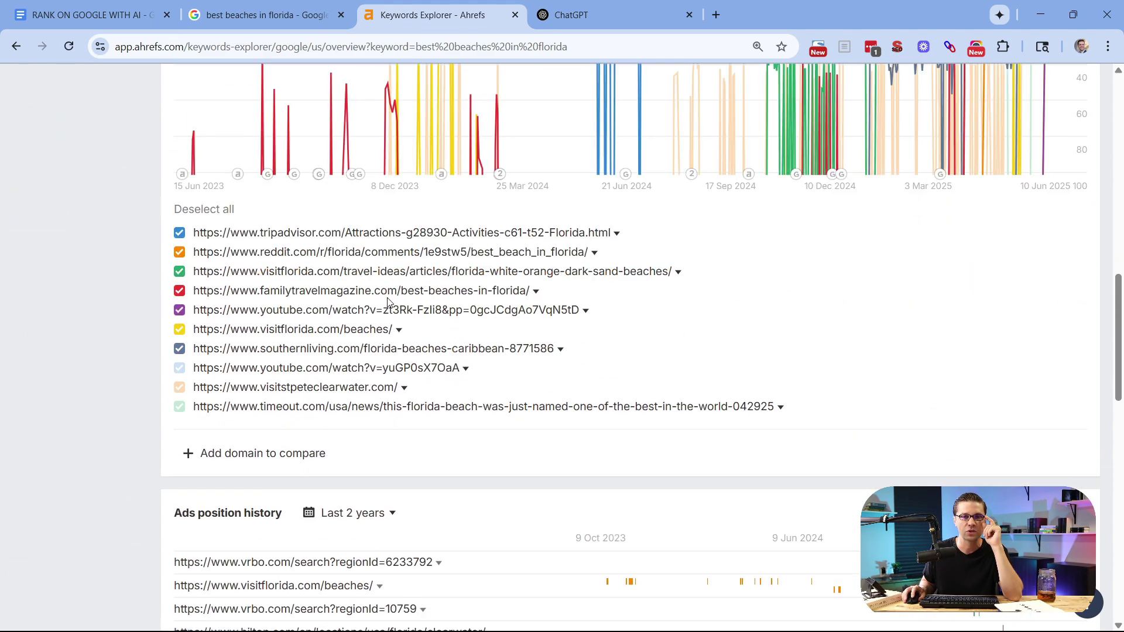
{"action": "scroll", "coordinate": [388, 302], "scroll_direction": "down", "scroll_amount": 10}
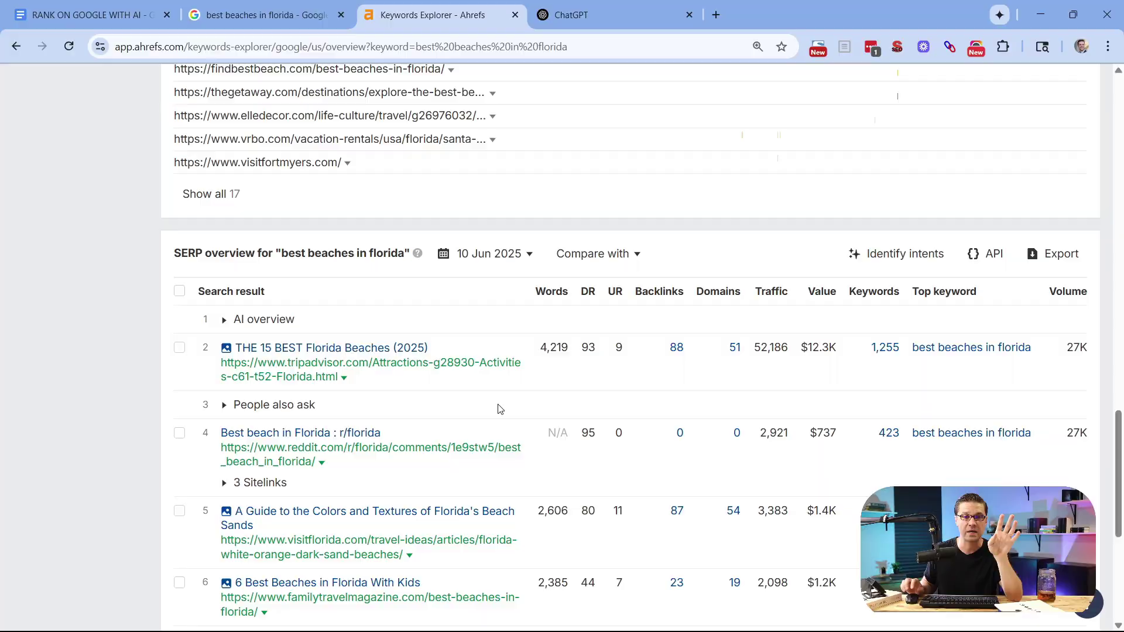
{"action": "scroll", "coordinate": [498, 406], "scroll_direction": "up", "scroll_amount": 15}
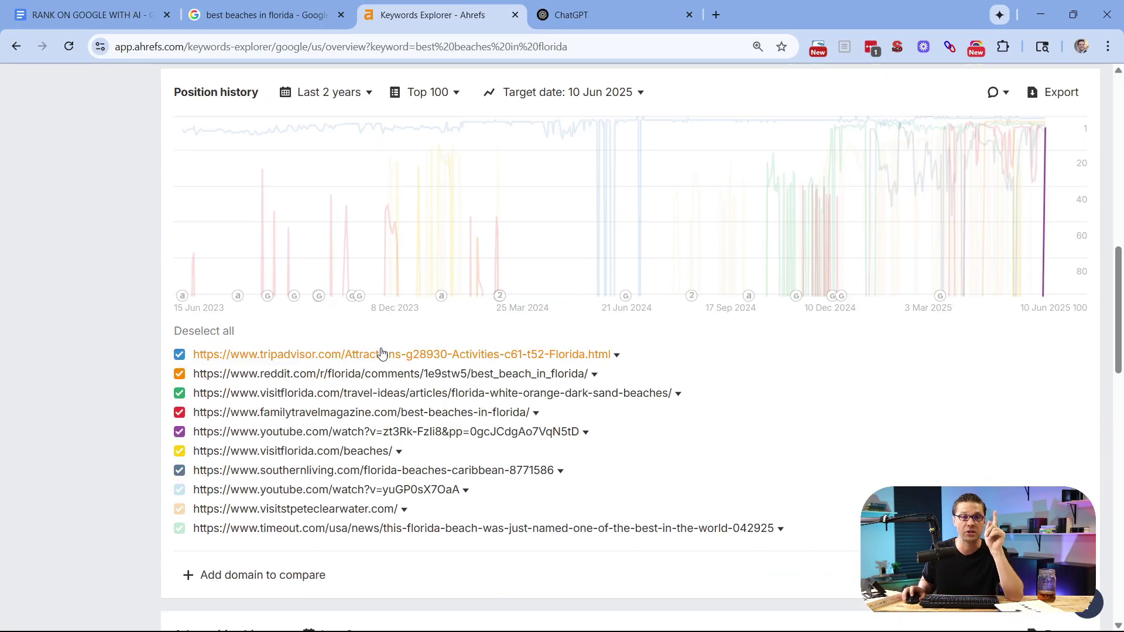
{"action": "left_click", "coordinate": [71, 7]}
{"action": "left_click", "coordinate": [384, 283]}
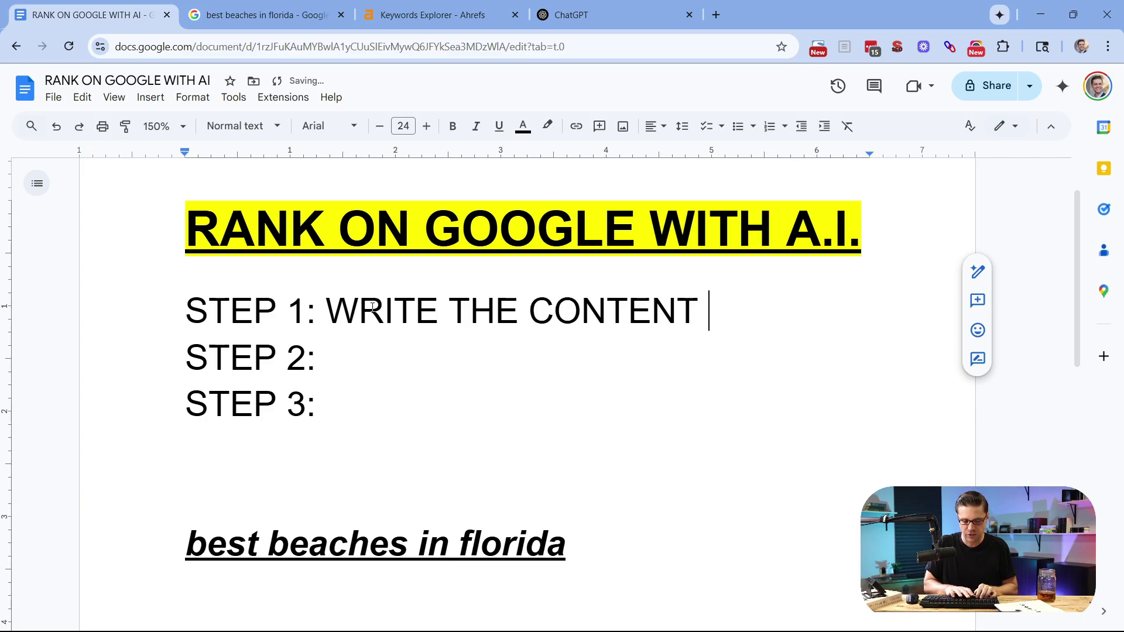
- Complete STEP 1 as 'WRITE THE CONTENT & SUPPORT' and make that description bold
{"action": "type", "text": "RT"}
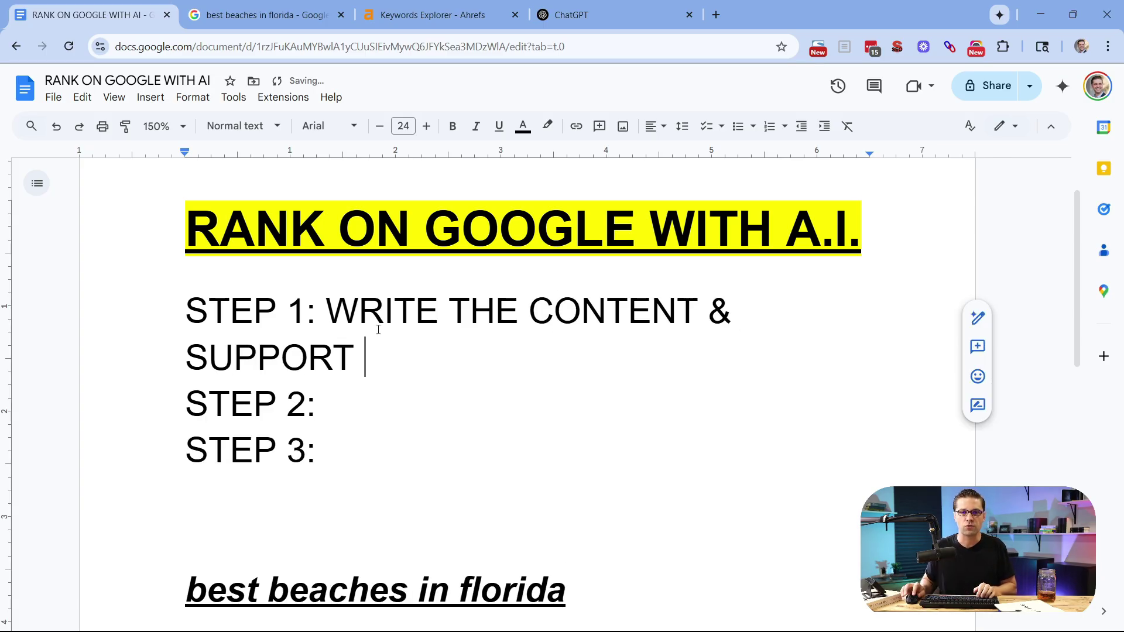
{"action": "left_click_drag", "start_coordinate": [379, 353], "coordinate": [325, 301]}
{"action": "left_click", "coordinate": [447, 364]}
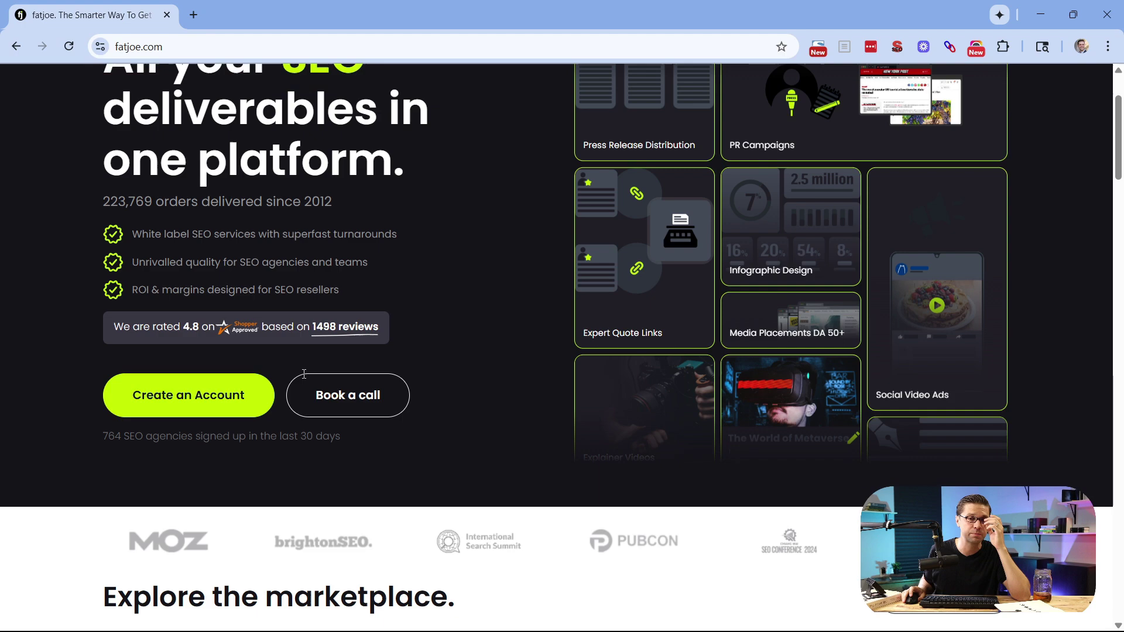
- Scroll fatjoe's homepage down to its marketplace of categories like Link Building and Digital PR
{"action": "scroll", "coordinate": [308, 356], "scroll_direction": "up", "scroll_amount": 3}
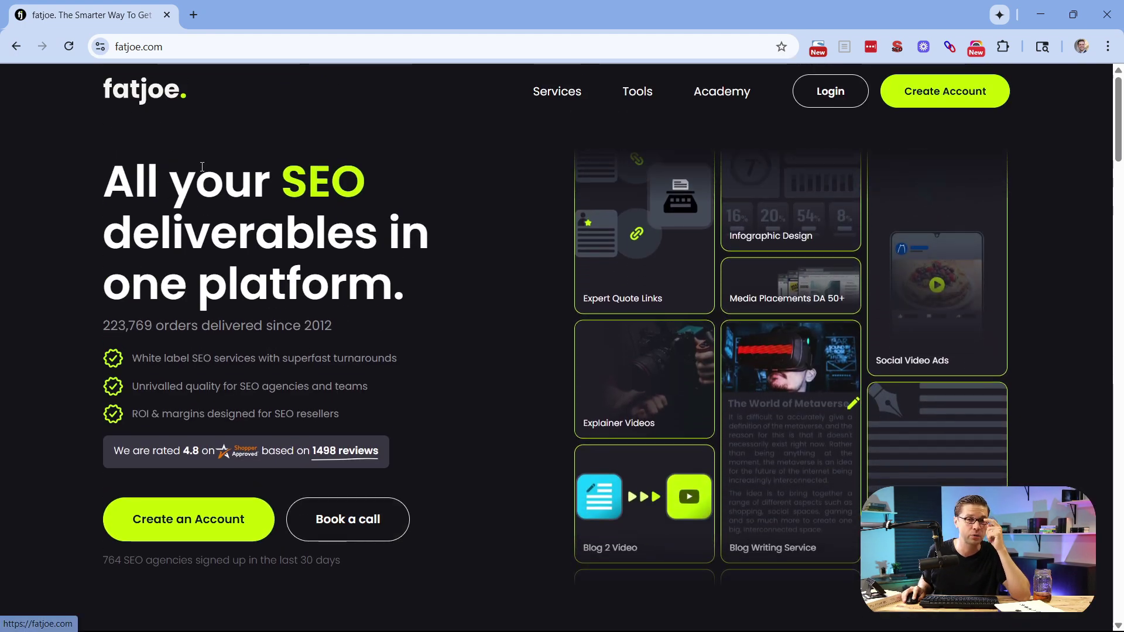
{"action": "left_click_drag", "start_coordinate": [341, 325], "coordinate": [315, 326]}
{"action": "left_click", "coordinate": [276, 306]}
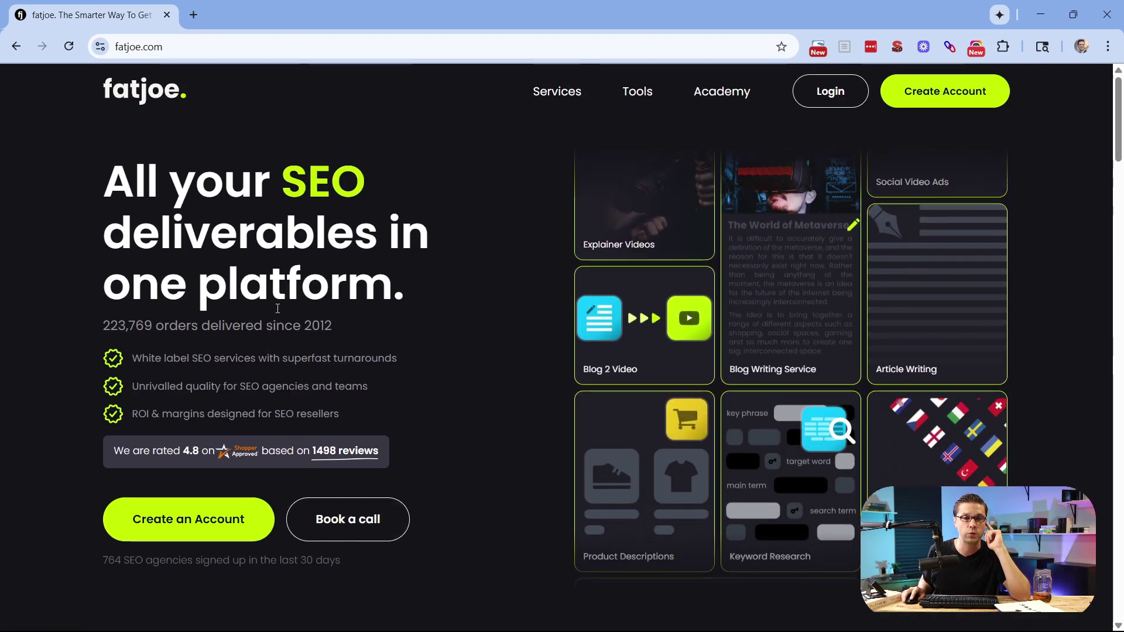
{"action": "scroll", "coordinate": [276, 307], "scroll_direction": "down", "scroll_amount": 1}
{"action": "scroll", "coordinate": [276, 307], "scroll_direction": "up", "scroll_amount": 1}
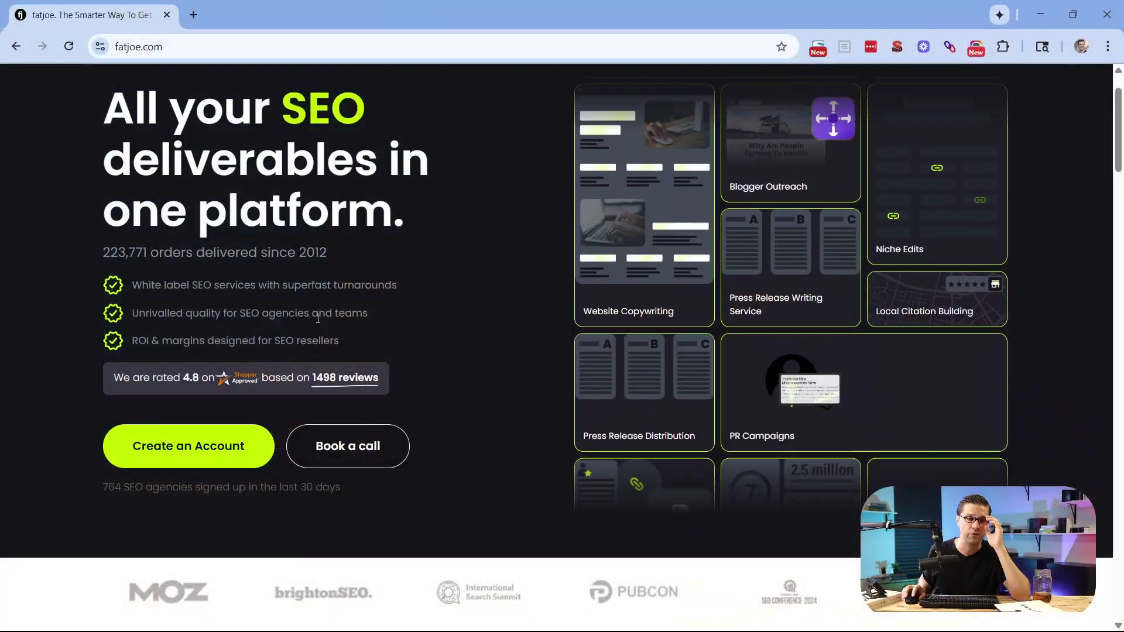
{"action": "scroll", "coordinate": [304, 322], "scroll_direction": "down", "scroll_amount": 8}
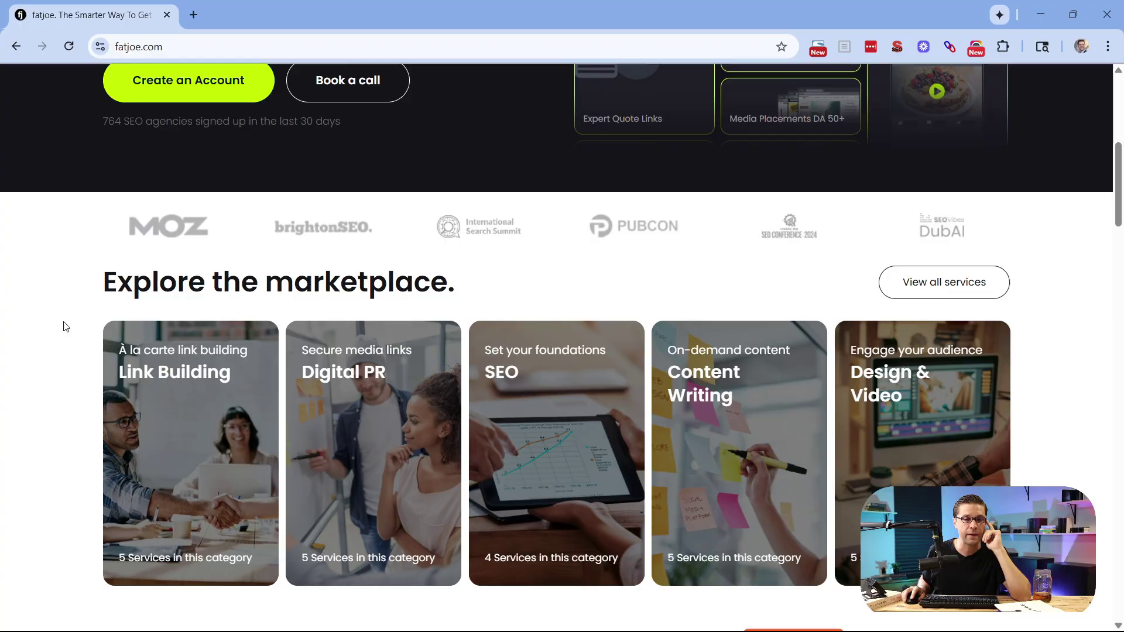
{"action": "scroll", "coordinate": [255, 401], "scroll_direction": "down", "scroll_amount": 1}
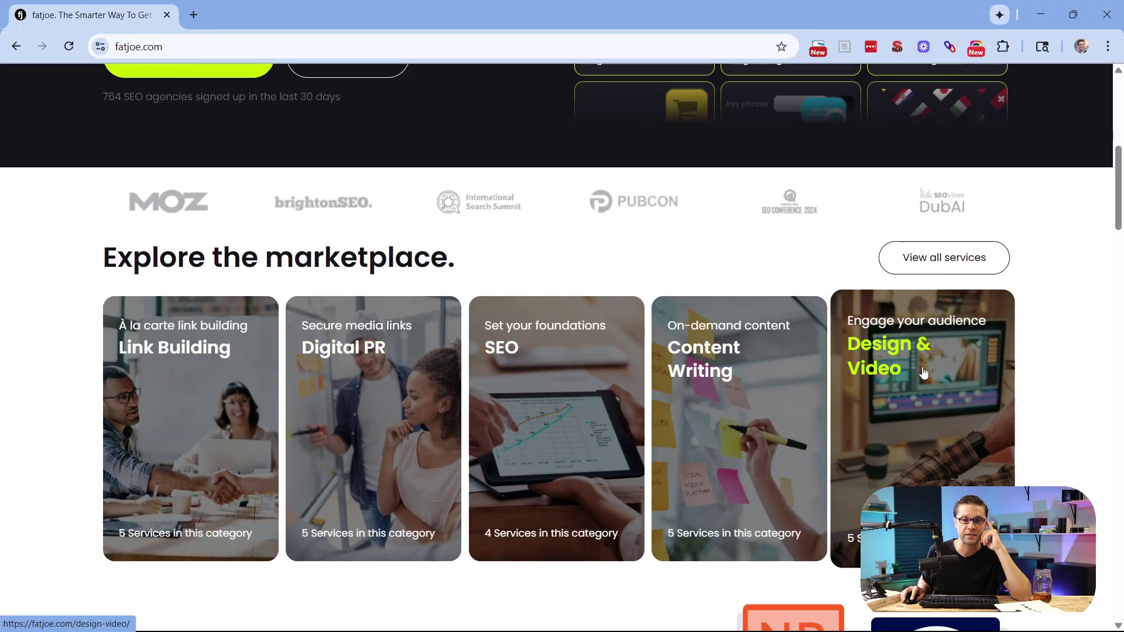
{"action": "scroll", "coordinate": [49, 384], "scroll_direction": "down", "scroll_amount": 7}
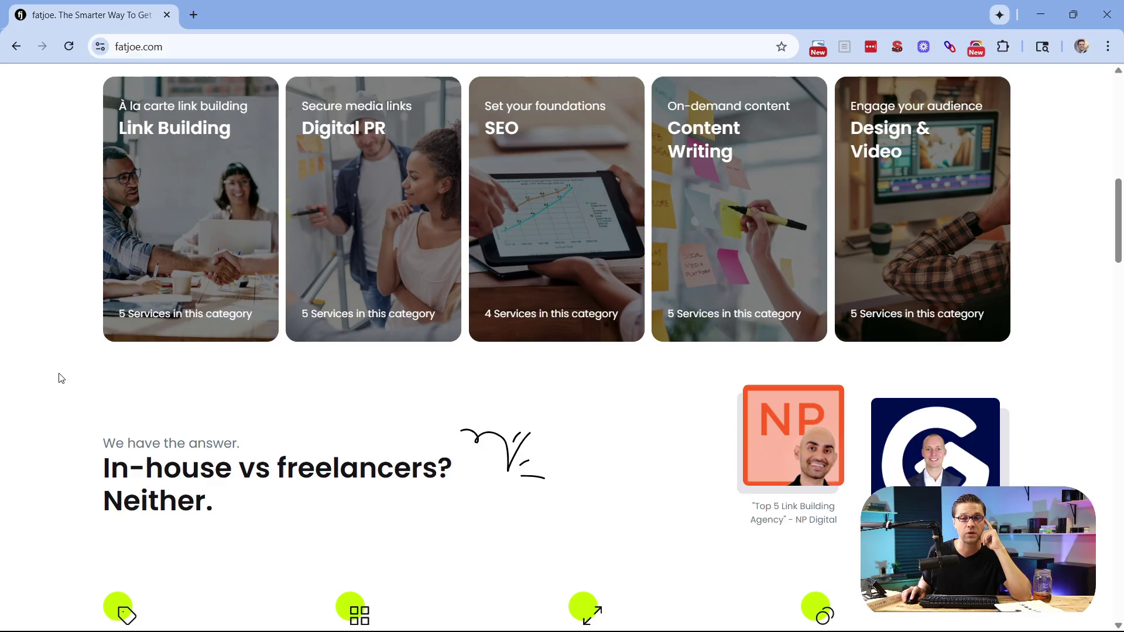
{"action": "scroll", "coordinate": [50, 355], "scroll_direction": "up", "scroll_amount": 7}
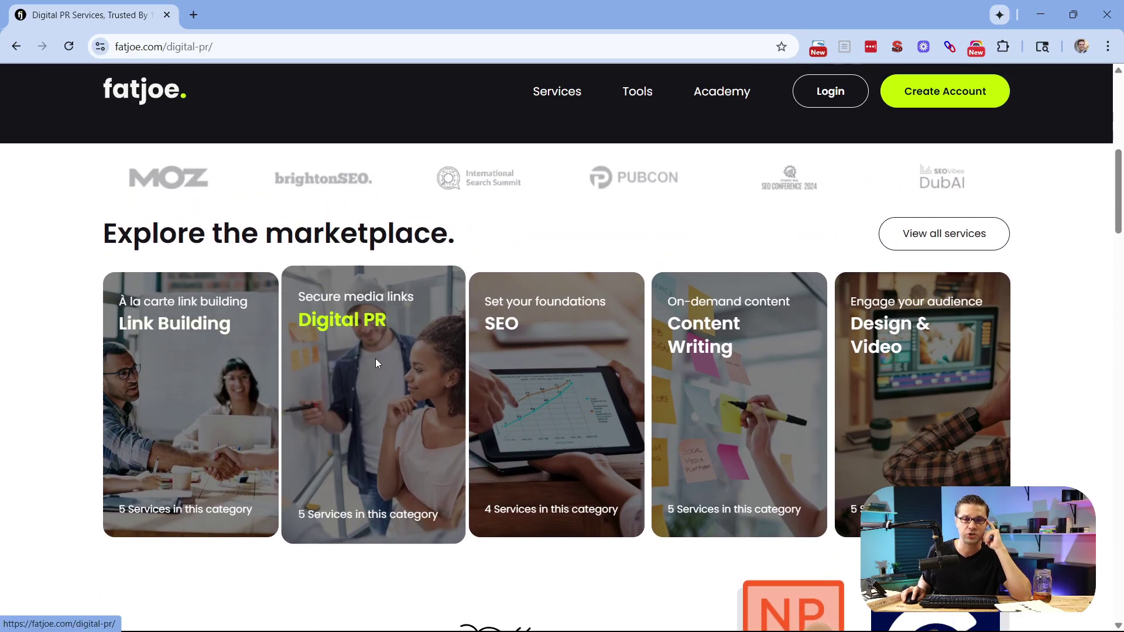
{"action": "left_click", "coordinate": [375, 364]}
{"action": "left_click_drag", "start_coordinate": [401, 202], "coordinate": [735, 203]}
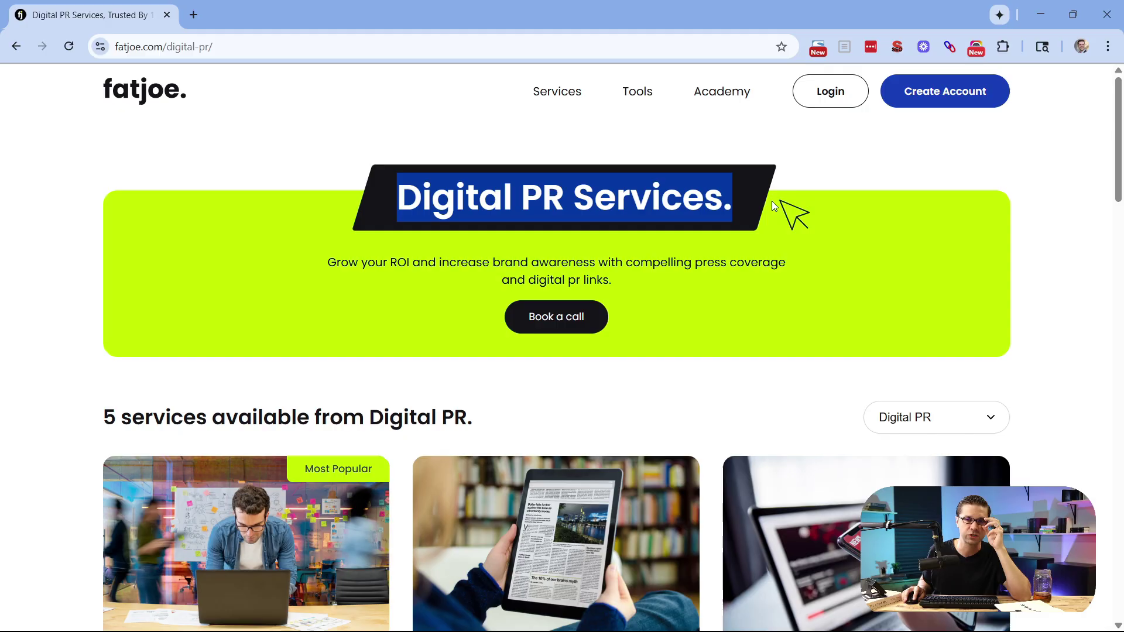
{"action": "left_click", "coordinate": [258, 343]}
{"action": "scroll", "coordinate": [117, 312], "scroll_direction": "down", "scroll_amount": 2}
{"action": "scroll", "coordinate": [117, 312], "scroll_direction": "down", "scroll_amount": 1}
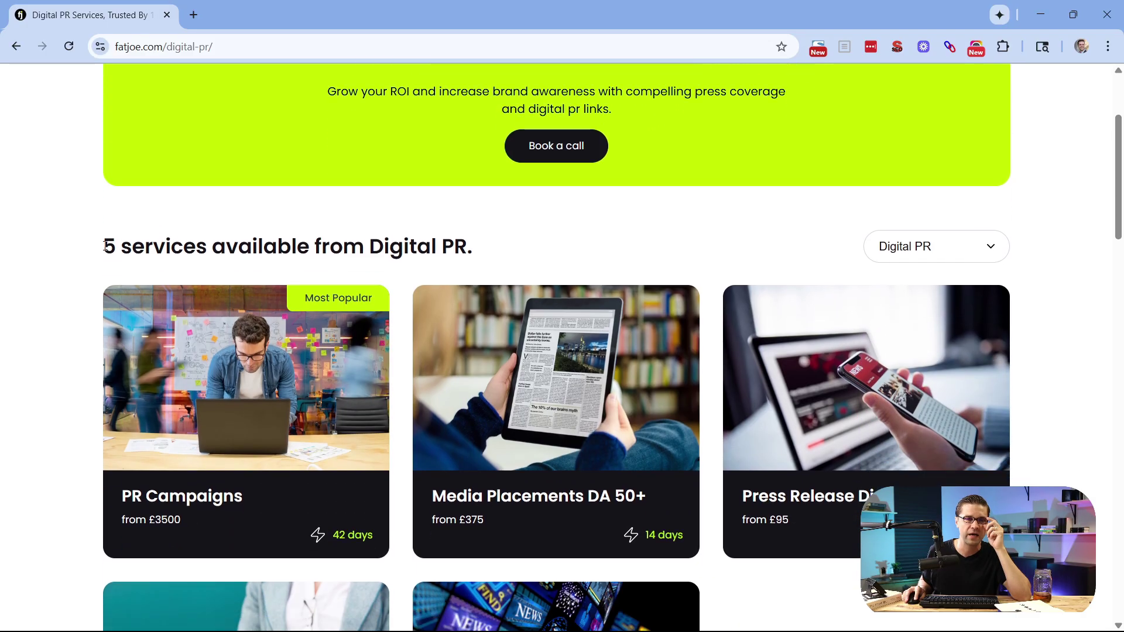
{"action": "left_click_drag", "start_coordinate": [103, 243], "coordinate": [499, 266]}
{"action": "left_click", "coordinate": [172, 280]}
{"action": "scroll", "coordinate": [121, 311], "scroll_direction": "down", "scroll_amount": 1}
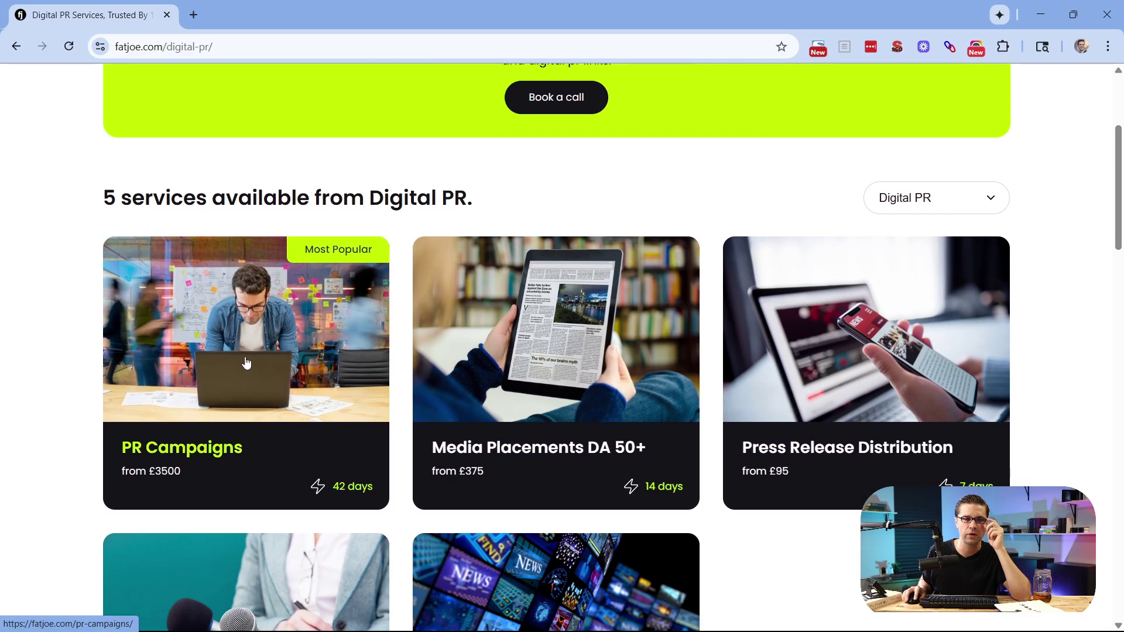
{"action": "left_click", "coordinate": [243, 358]}
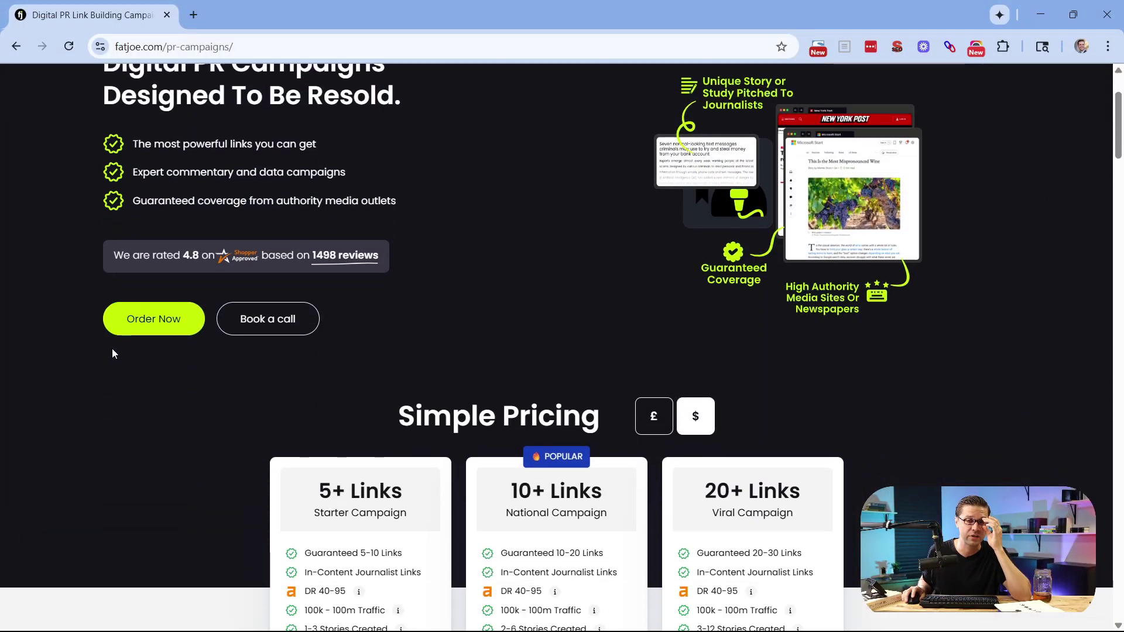
{"action": "scroll", "coordinate": [575, 301], "scroll_direction": "down", "scroll_amount": 1}
{"action": "scroll", "coordinate": [265, 287], "scroll_direction": "down", "scroll_amount": 1}
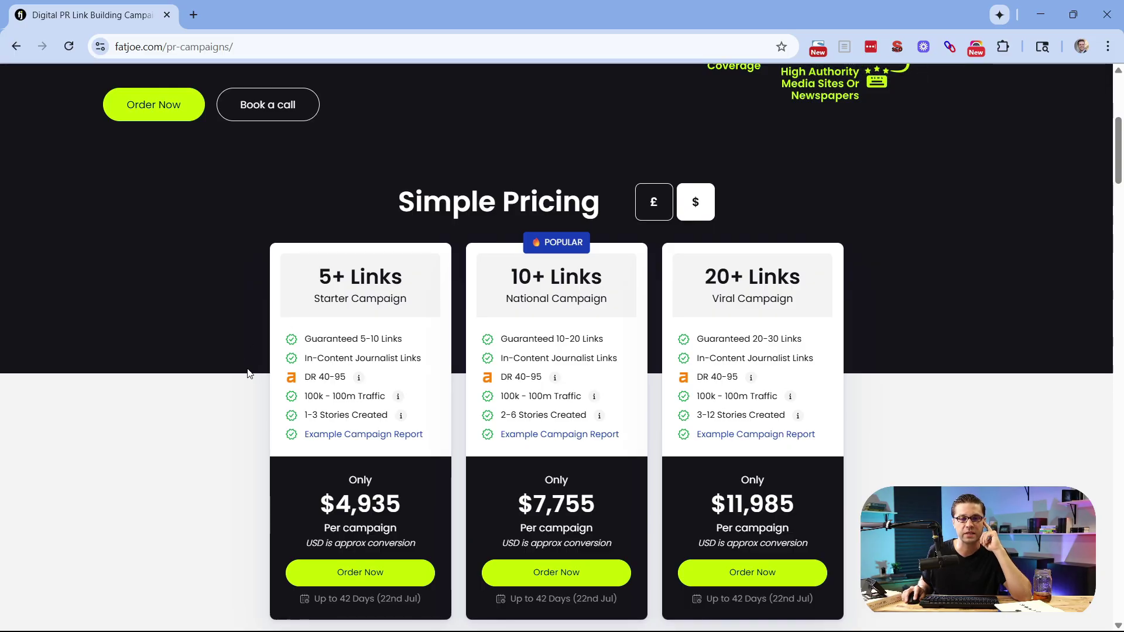
{"action": "scroll", "coordinate": [248, 373], "scroll_direction": "down", "scroll_amount": 6}
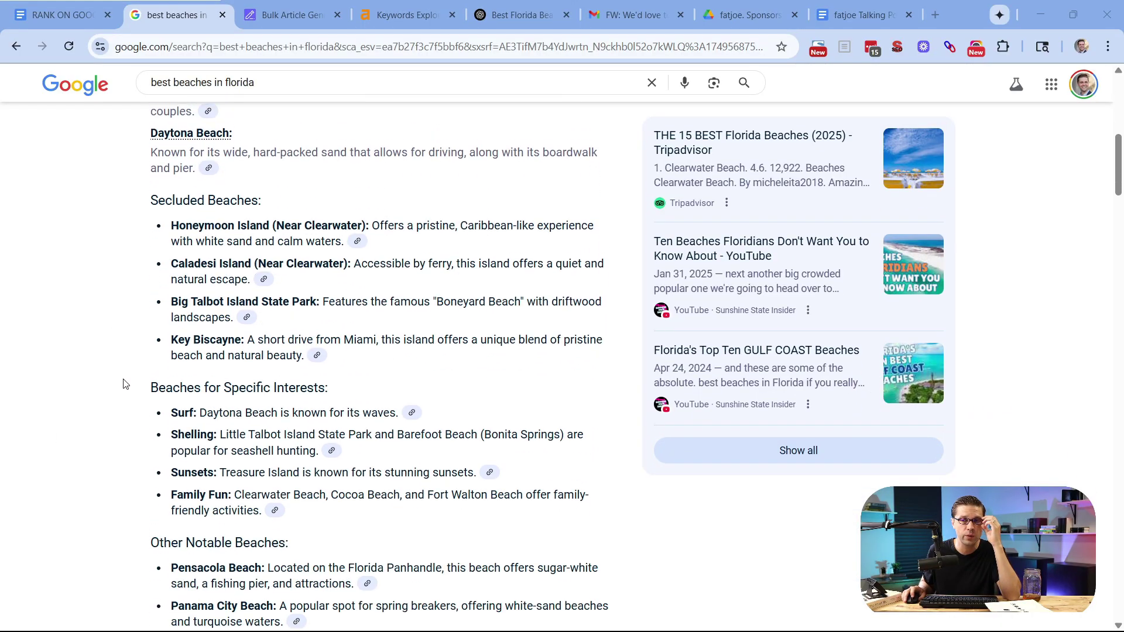
- Select the 'best beaches in florida' search query and check the Doc's heading
{"action": "scroll", "coordinate": [124, 377], "scroll_direction": "up", "scroll_amount": 9}
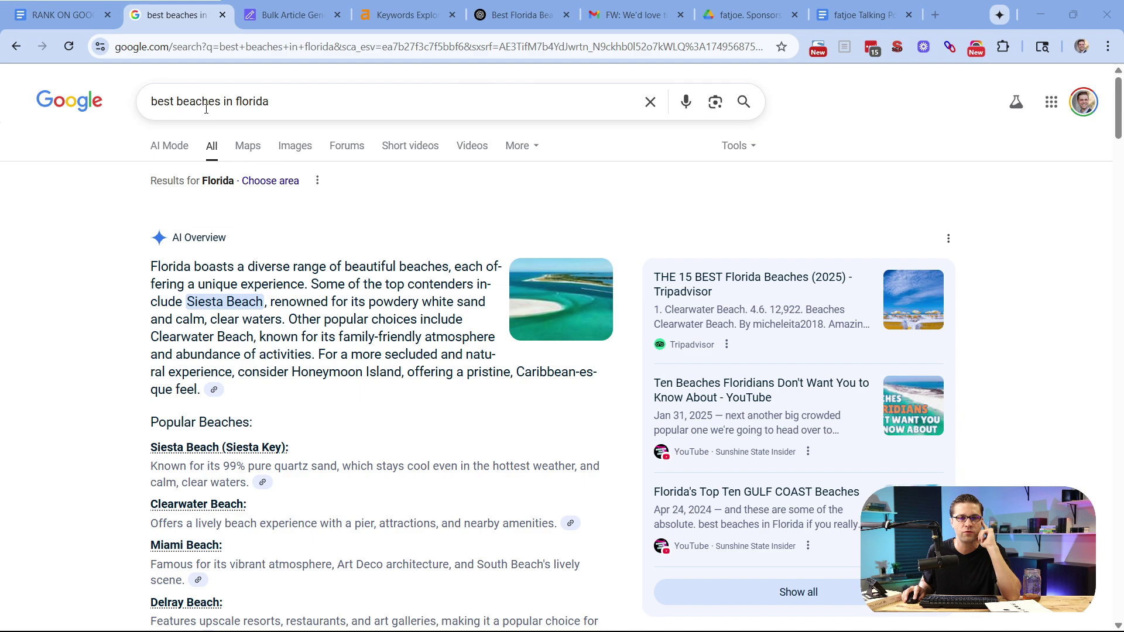
{"action": "triple_click", "coordinate": [200, 100]}
{"action": "left_click", "coordinate": [92, 212]}
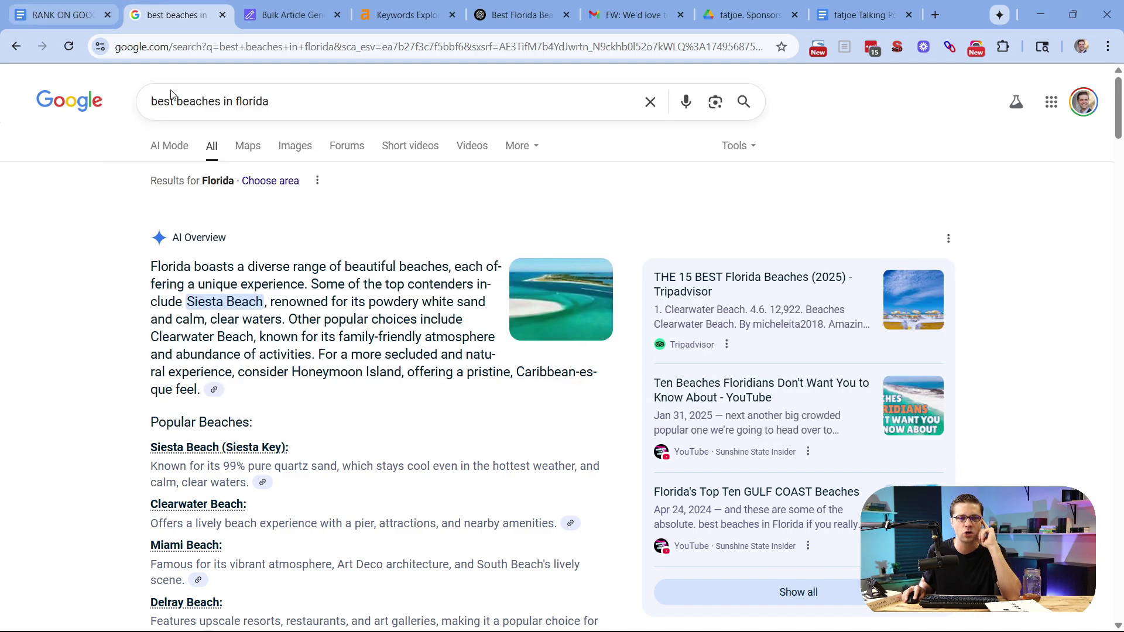
{"action": "left_click", "coordinate": [62, 15]}
{"action": "scroll", "coordinate": [346, 421], "scroll_direction": "down", "scroll_amount": 2}
{"action": "left_click_drag", "start_coordinate": [565, 495], "coordinate": [200, 495]}
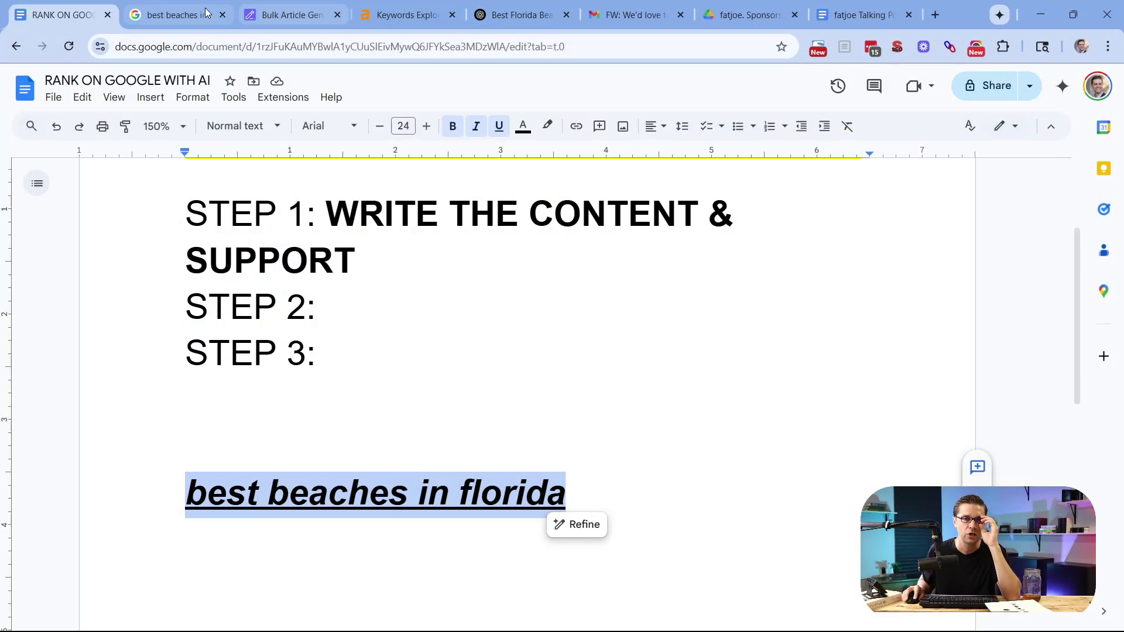
- Highlight the AI Overview text, then view ChatGPT's list of ten Florida beach article titles
{"action": "left_click", "coordinate": [206, 13]}
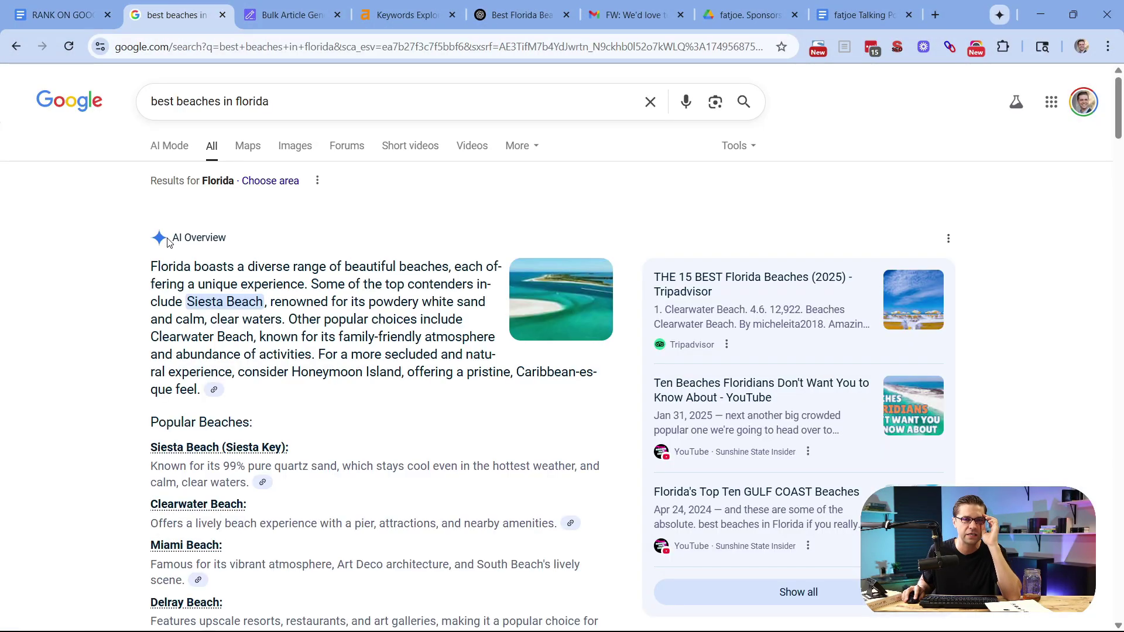
{"action": "left_click_drag", "start_coordinate": [150, 269], "coordinate": [525, 230]}
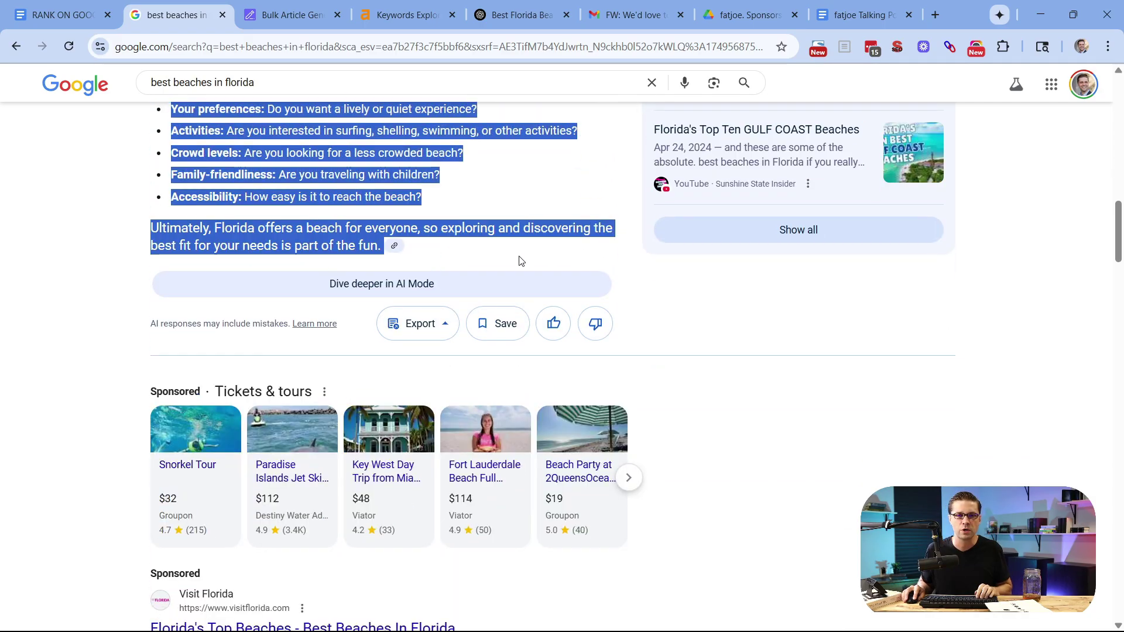
{"action": "left_click", "coordinate": [90, 246]}
{"action": "scroll", "coordinate": [71, 340], "scroll_direction": "up", "scroll_amount": 20}
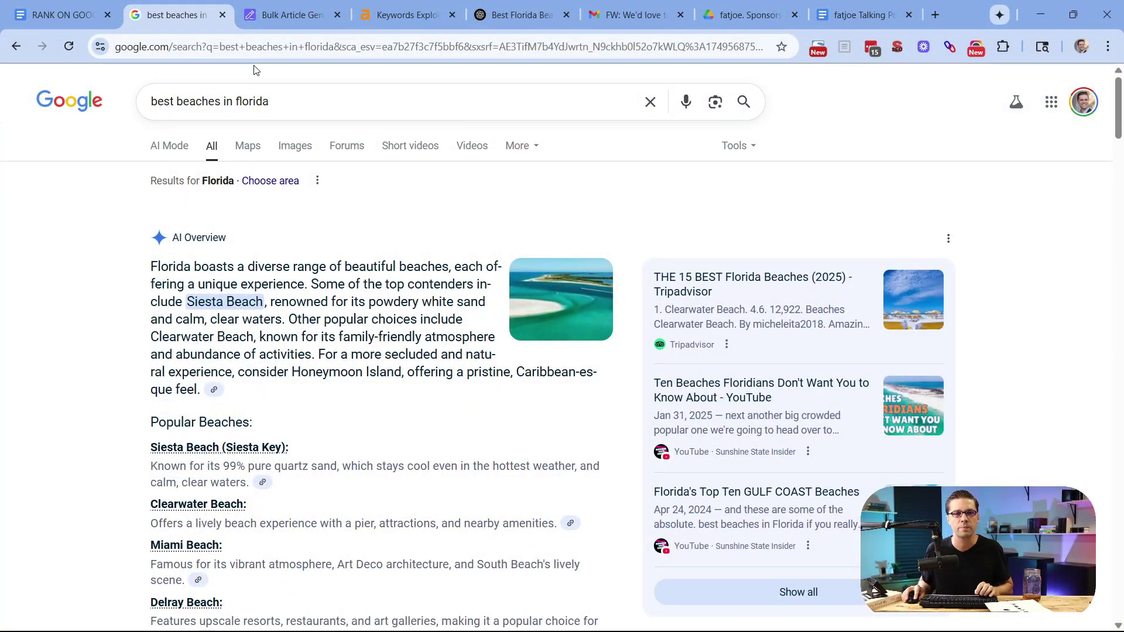
{"action": "left_click", "coordinate": [495, 7]}
{"action": "left_click", "coordinate": [350, 553]}
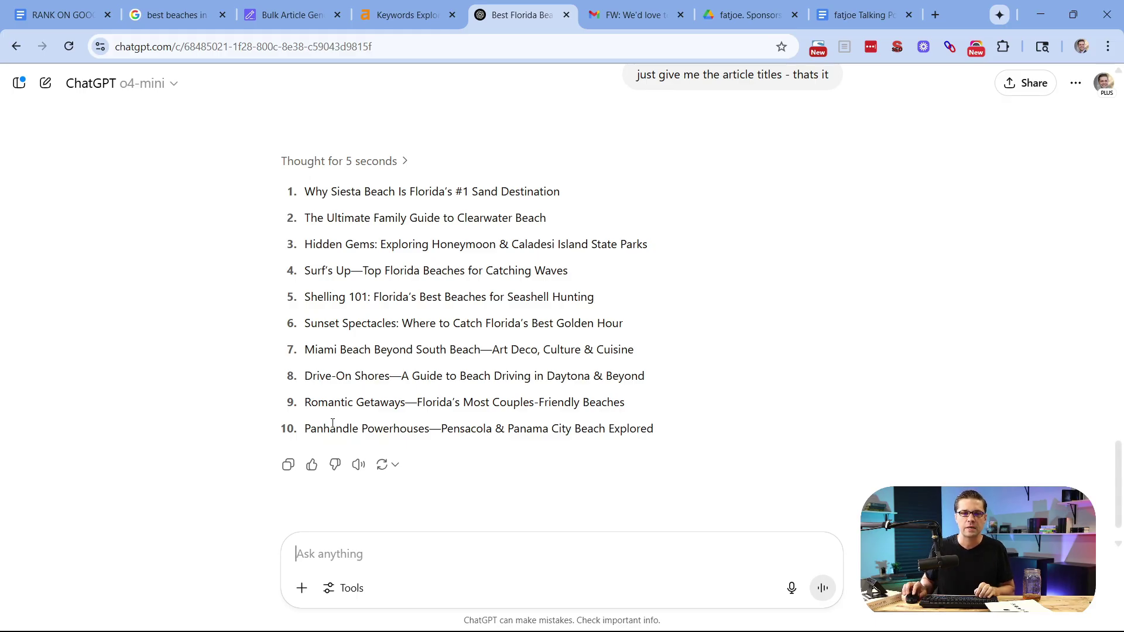
{"action": "scroll", "coordinate": [332, 422], "scroll_direction": "up", "scroll_amount": 5}
{"action": "scroll", "coordinate": [1106, 451], "scroll_direction": "up", "scroll_amount": 15}
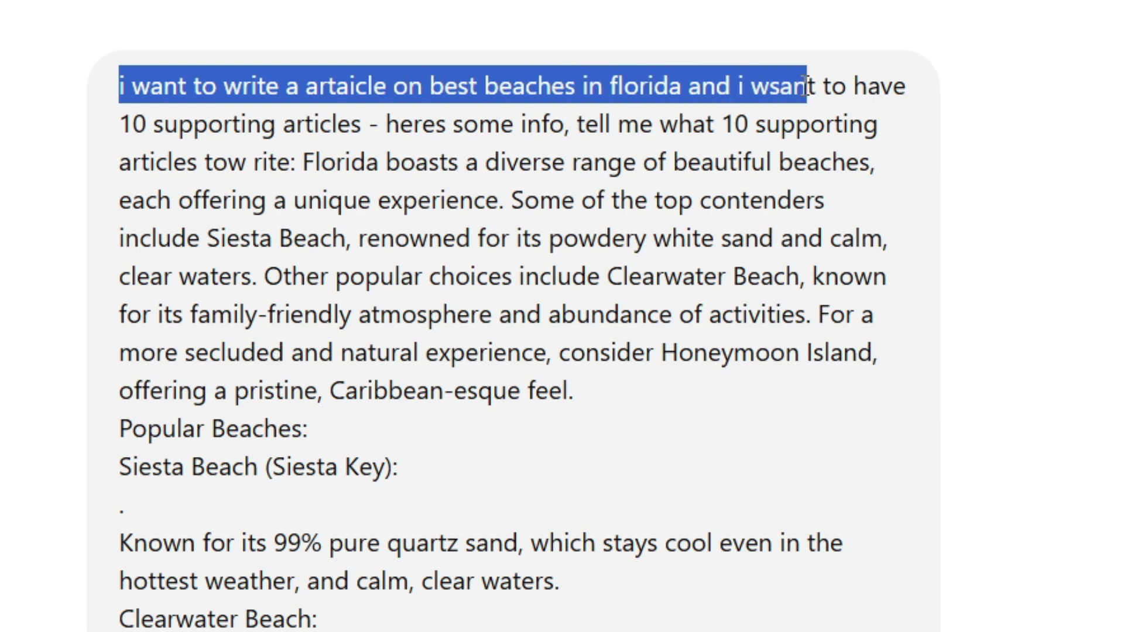
{"action": "left_click_drag", "start_coordinate": [773, 82], "coordinate": [406, 127]}
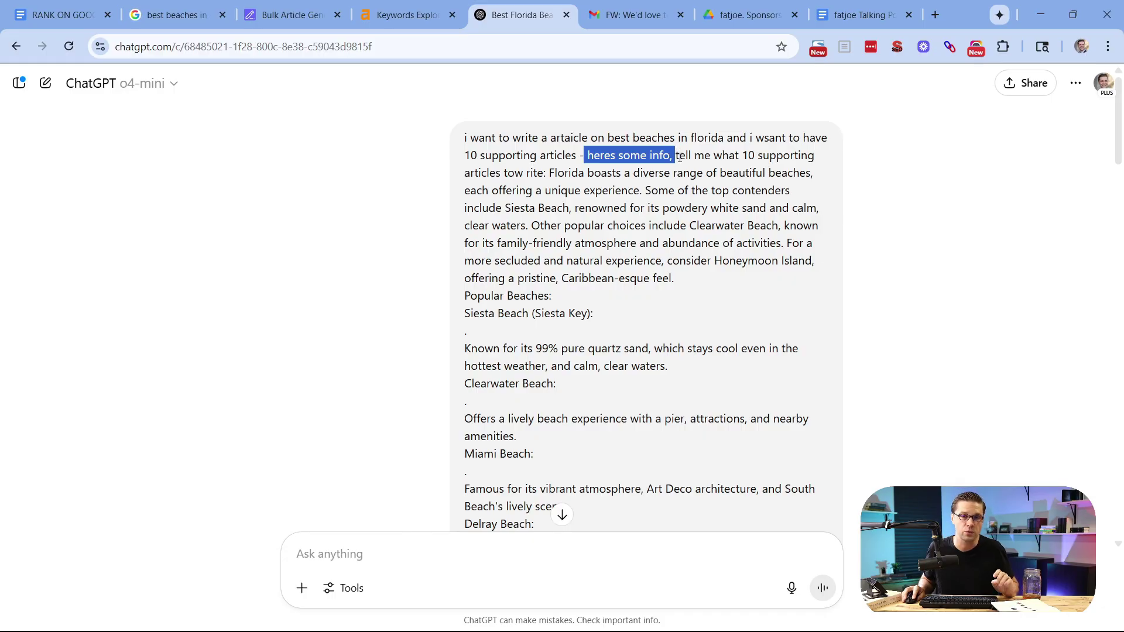
{"action": "left_click_drag", "start_coordinate": [675, 164], "coordinate": [567, 191]}
{"action": "left_click", "coordinate": [562, 205]}
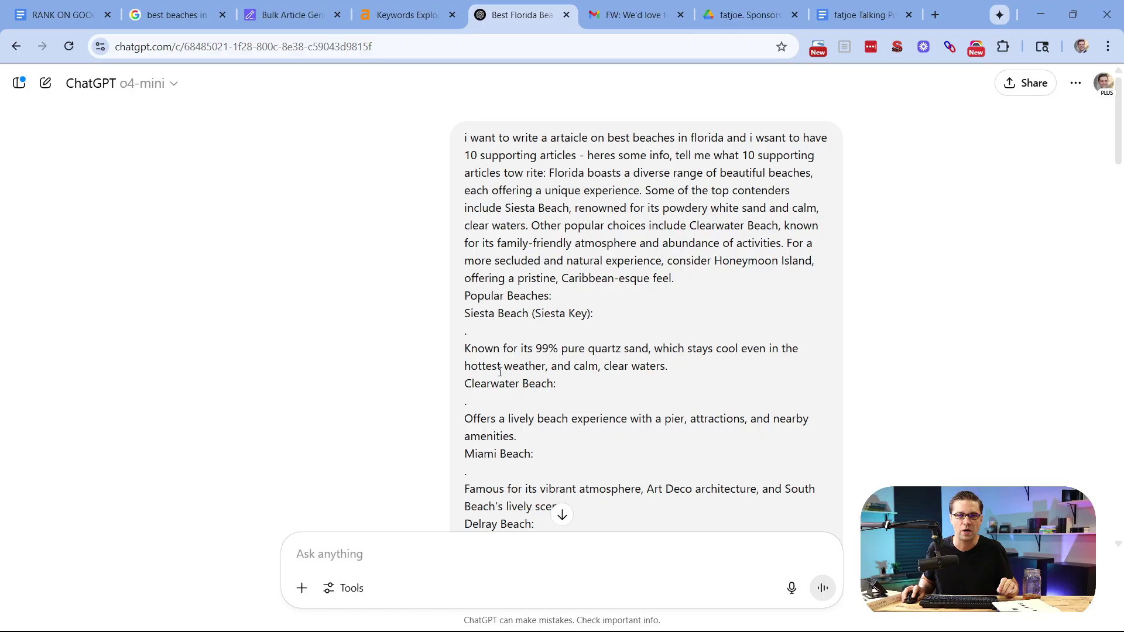
{"action": "scroll", "coordinate": [562, 292], "scroll_direction": "down", "scroll_amount": 10}
{"action": "left_click_drag", "start_coordinate": [1117, 199], "coordinate": [1112, 461]}
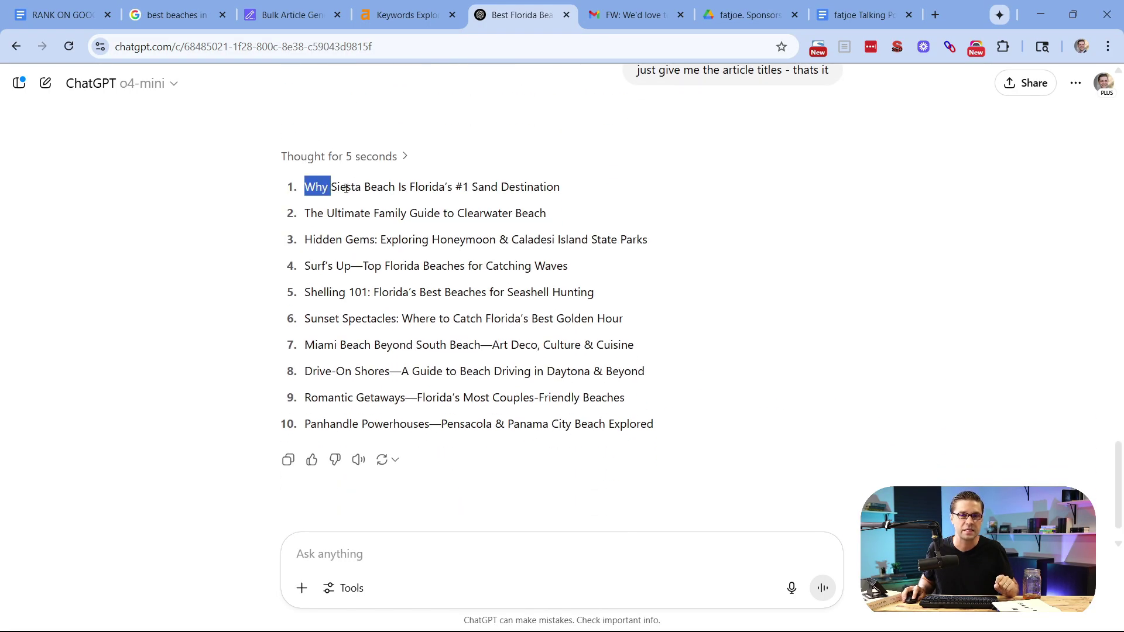
{"action": "left_click_drag", "start_coordinate": [346, 189], "coordinate": [455, 199]}
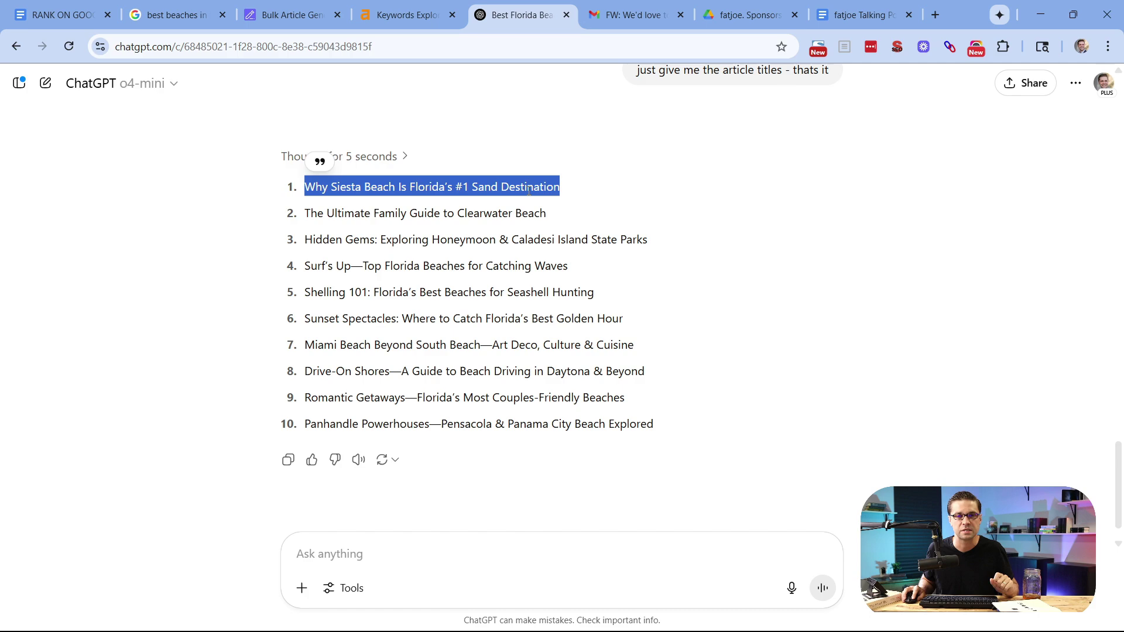
{"action": "left_click", "coordinate": [326, 205]}
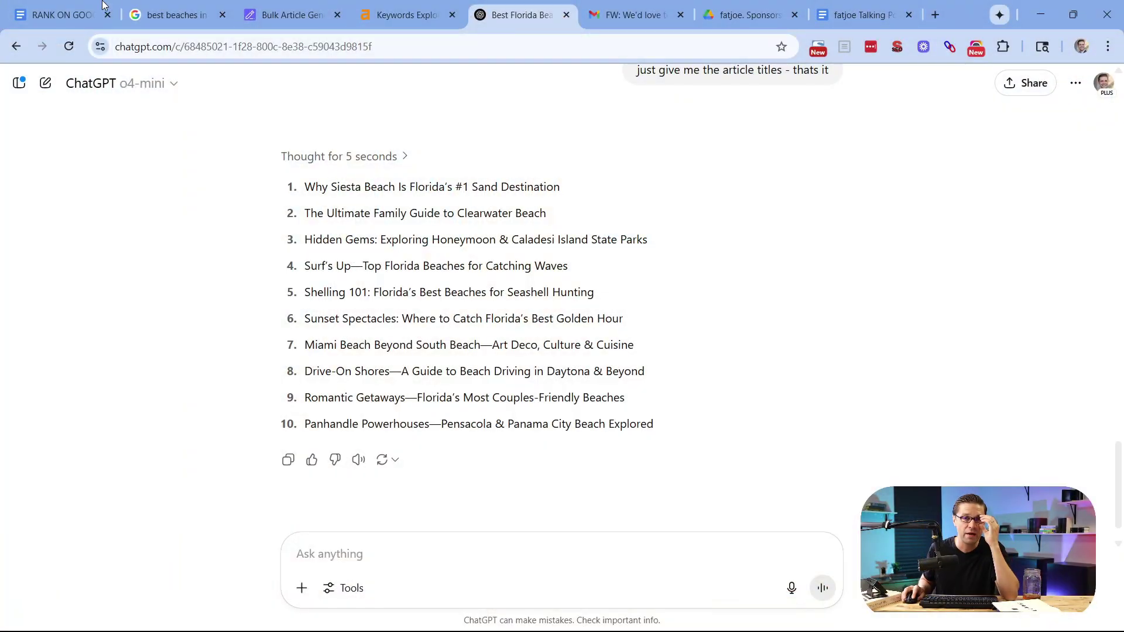
- Look over the Google results again, then bring up the Bulk Article Generation page
{"action": "left_click", "coordinate": [174, 13]}
{"action": "scroll", "coordinate": [240, 322], "scroll_direction": "down", "scroll_amount": 3}
{"action": "scroll", "coordinate": [246, 333], "scroll_direction": "up", "scroll_amount": 3}
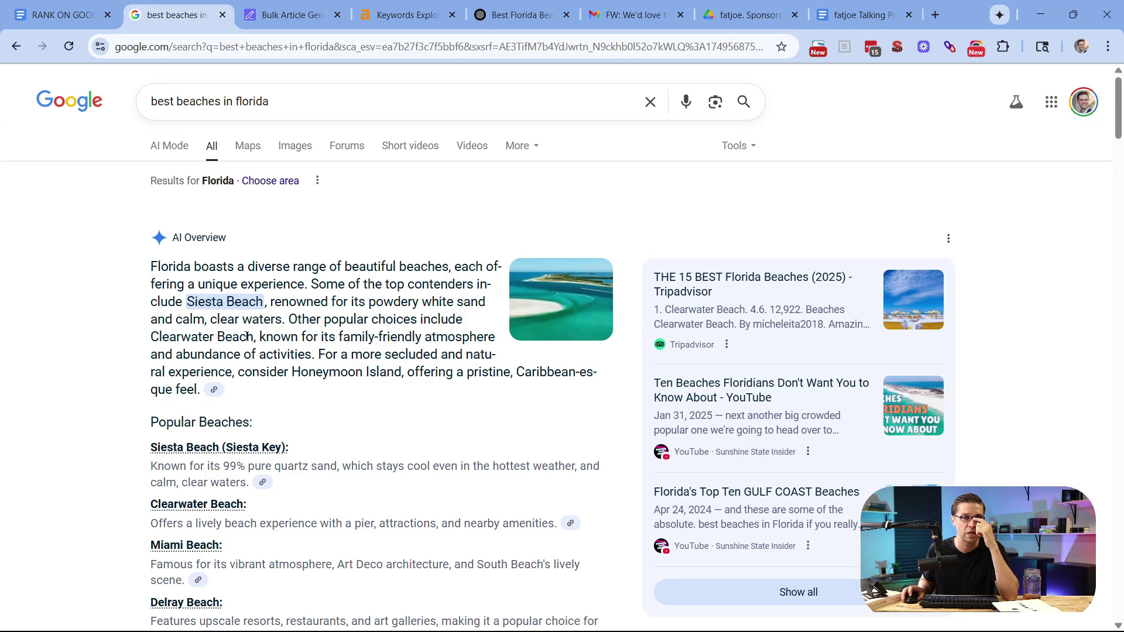
{"action": "left_click", "coordinate": [290, 15]}
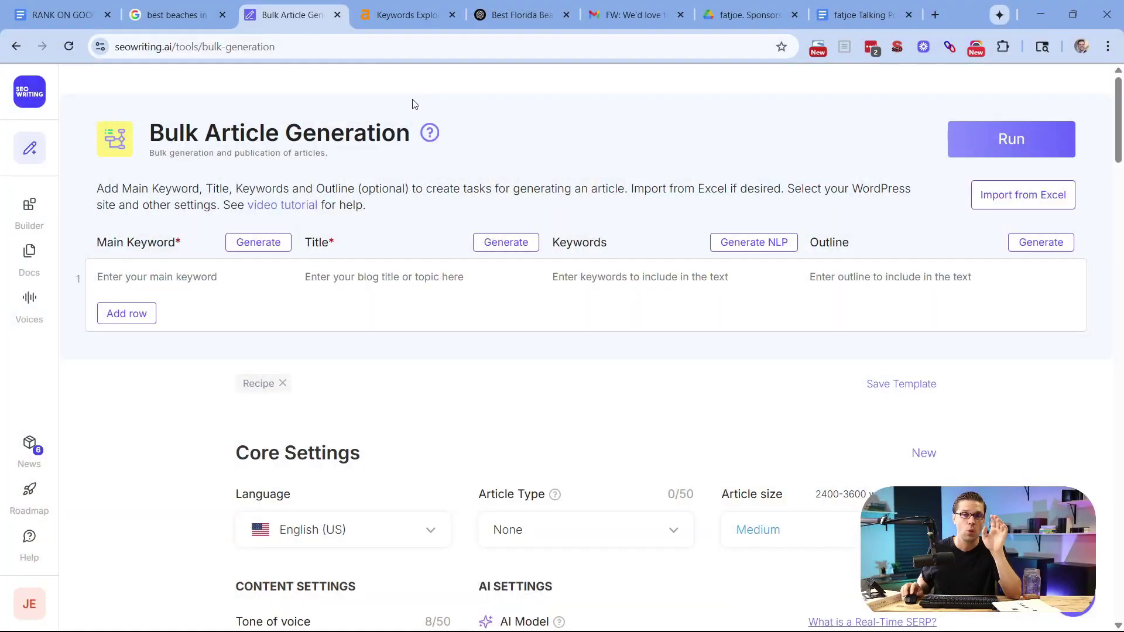
- Extend STEP 1 to read 'WRITE THE CONTENT & SUPPORTING ARTICLES'
{"action": "left_click", "coordinate": [47, 8]}
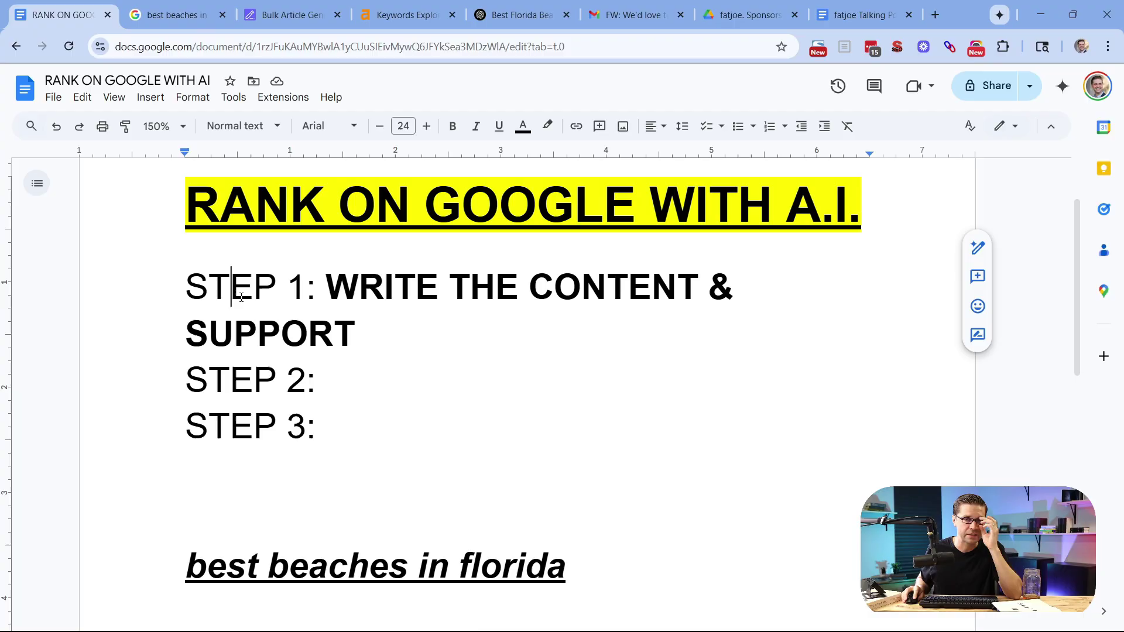
{"action": "left_click_drag", "start_coordinate": [325, 286], "coordinate": [403, 320]}
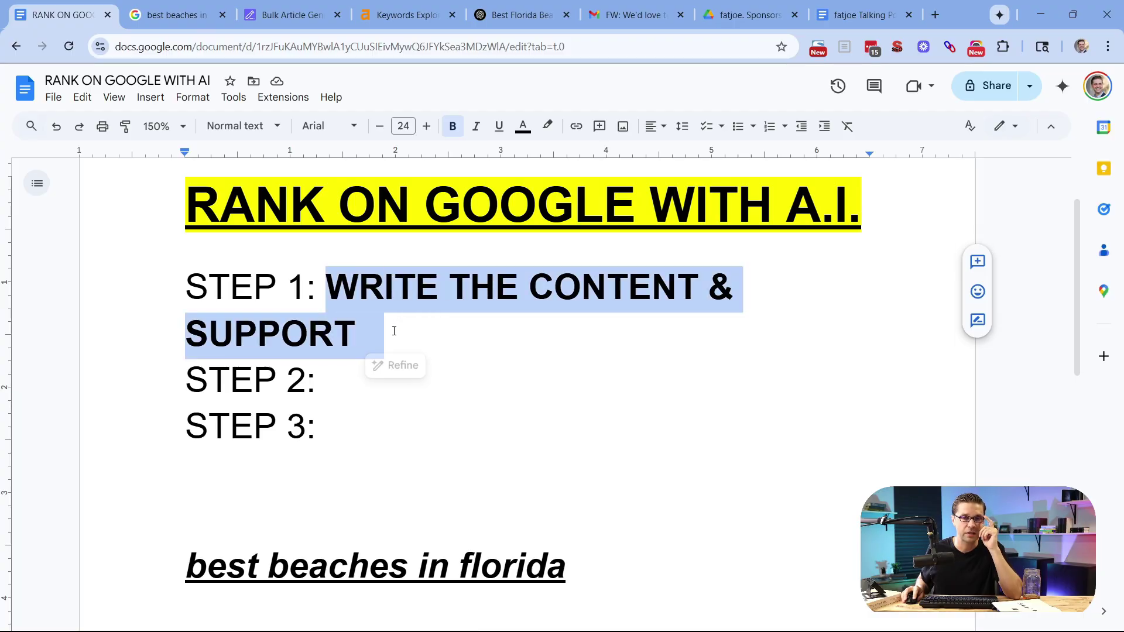
{"action": "left_click", "coordinate": [390, 331]}
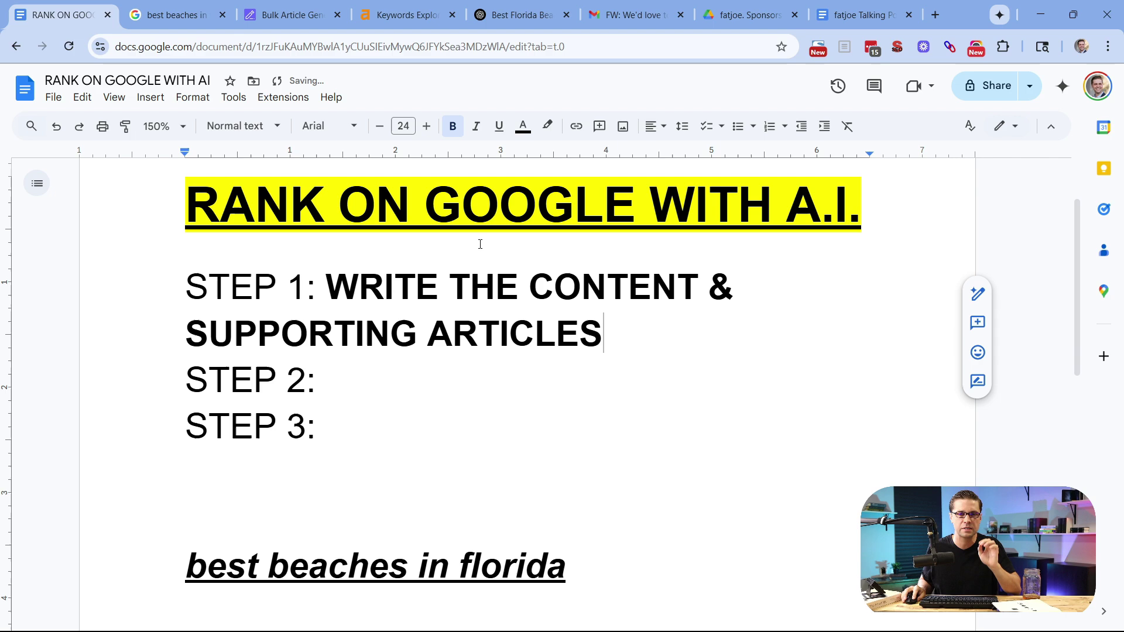
{"action": "left_click", "coordinate": [300, 16]}
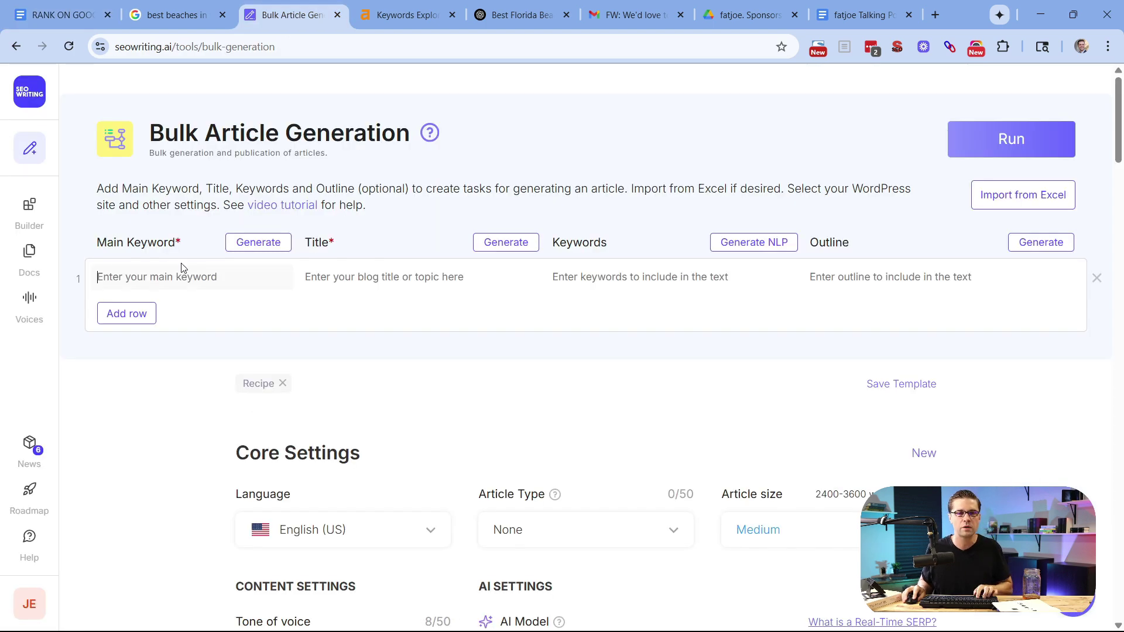
- Paste the ten Florida beach titles into both the Main Keyword and Title columns, then review the settings
{"action": "key", "text": "ctrl+v"}
{"action": "left_click", "coordinate": [390, 283]}
{"action": "key", "text": "ctrl+v"}
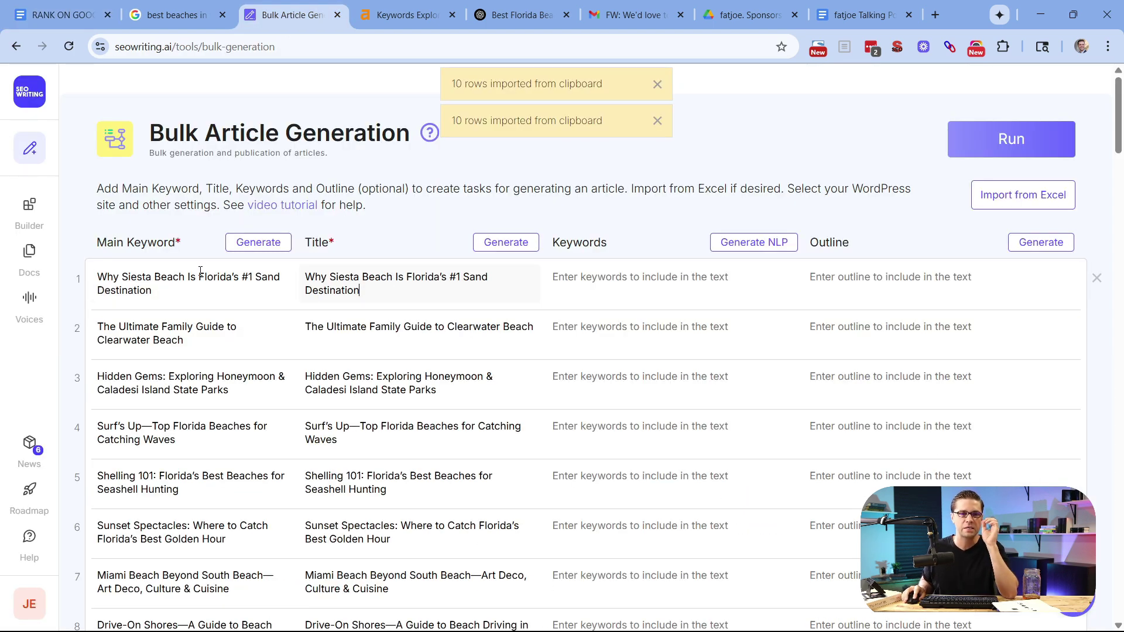
{"action": "scroll", "coordinate": [243, 386], "scroll_direction": "down", "scroll_amount": 3}
{"action": "scroll", "coordinate": [265, 389], "scroll_direction": "up", "scroll_amount": 2}
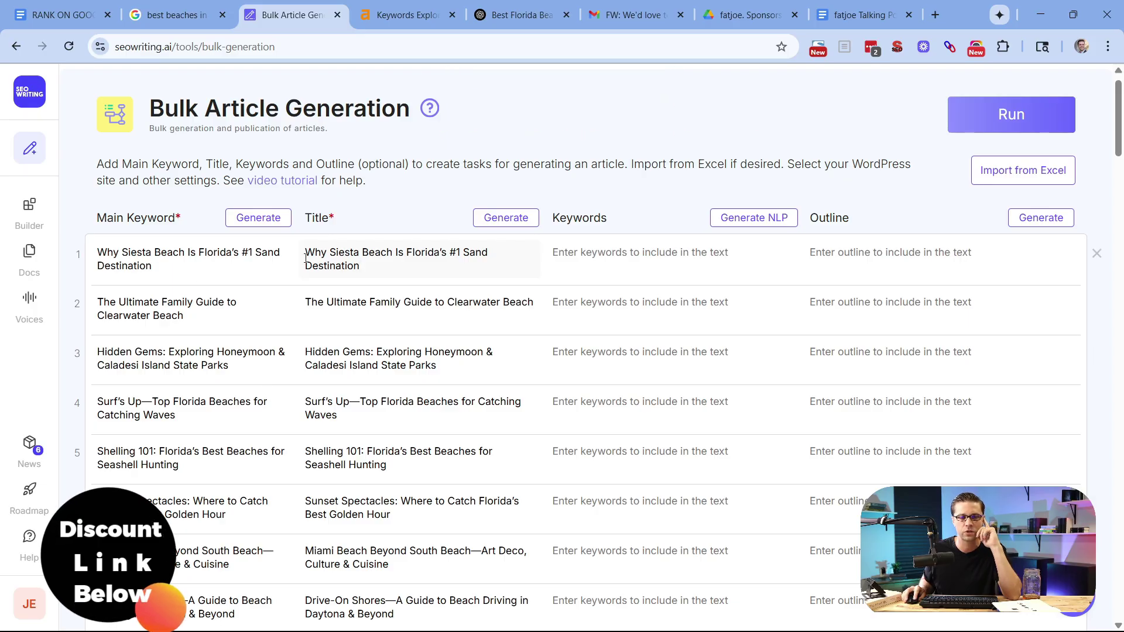
{"action": "scroll", "coordinate": [269, 328], "scroll_direction": "down", "scroll_amount": 2}
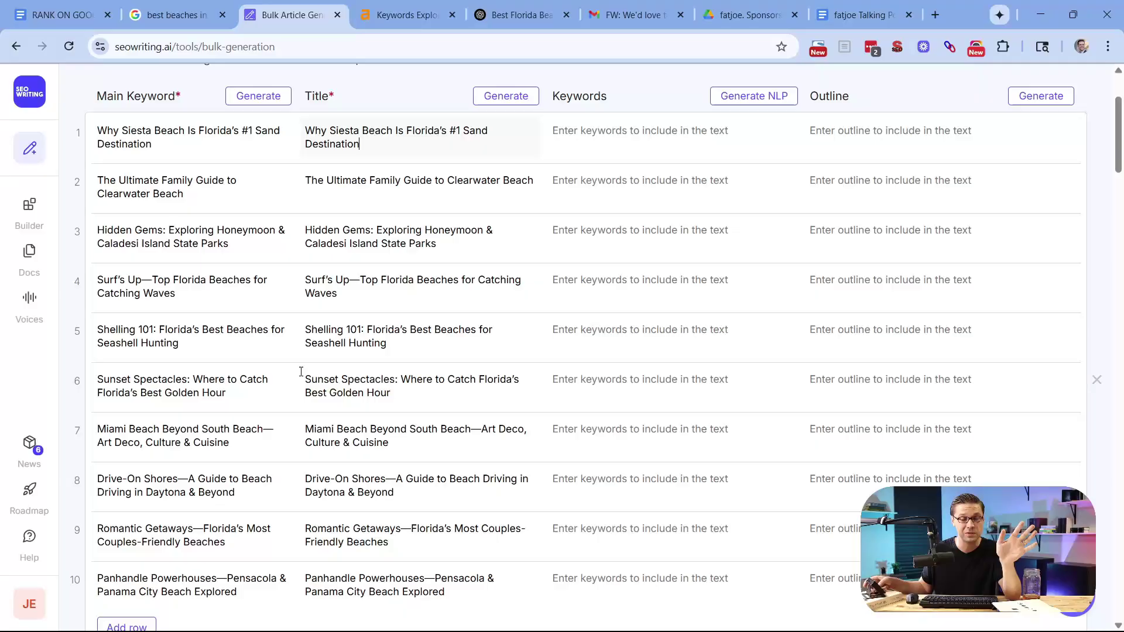
{"action": "scroll", "coordinate": [326, 377], "scroll_direction": "up", "scroll_amount": 2}
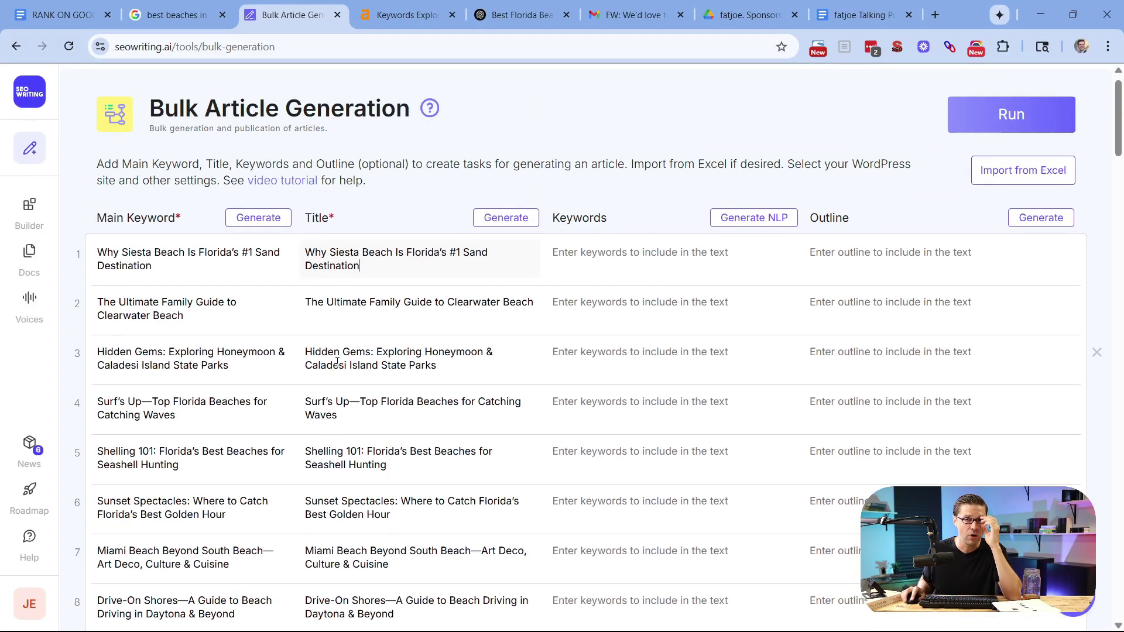
{"action": "scroll", "coordinate": [326, 374], "scroll_direction": "down", "scroll_amount": 9}
{"action": "scroll", "coordinate": [323, 386], "scroll_direction": "down", "scroll_amount": 5}
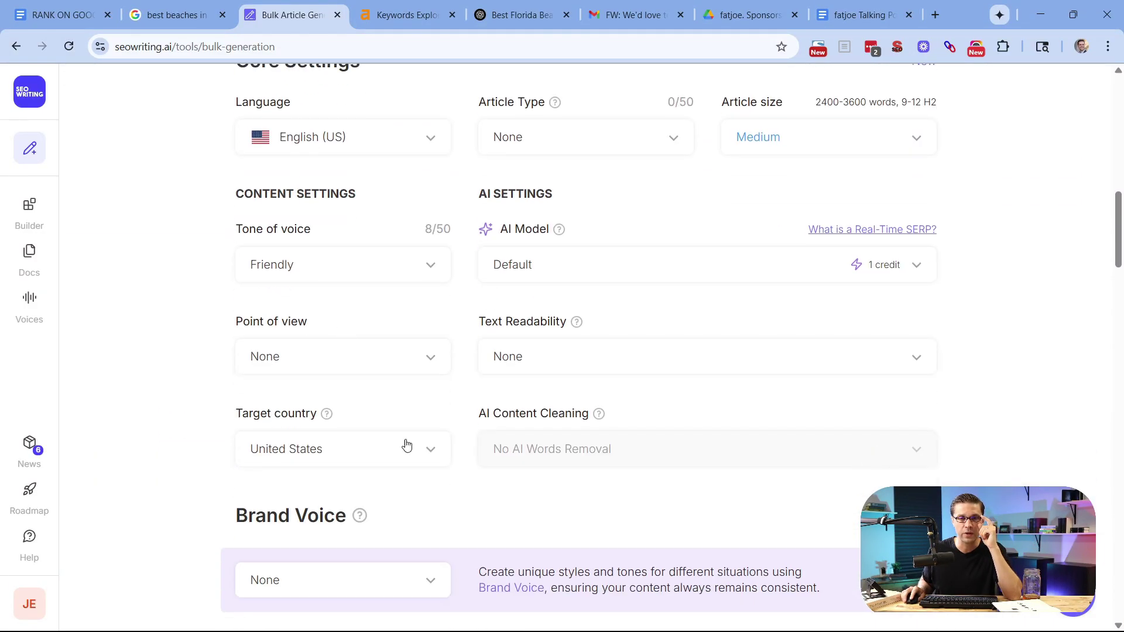
{"action": "scroll", "coordinate": [458, 316], "scroll_direction": "down", "scroll_amount": 8}
{"action": "scroll", "coordinate": [193, 371], "scroll_direction": "up", "scroll_amount": 6}
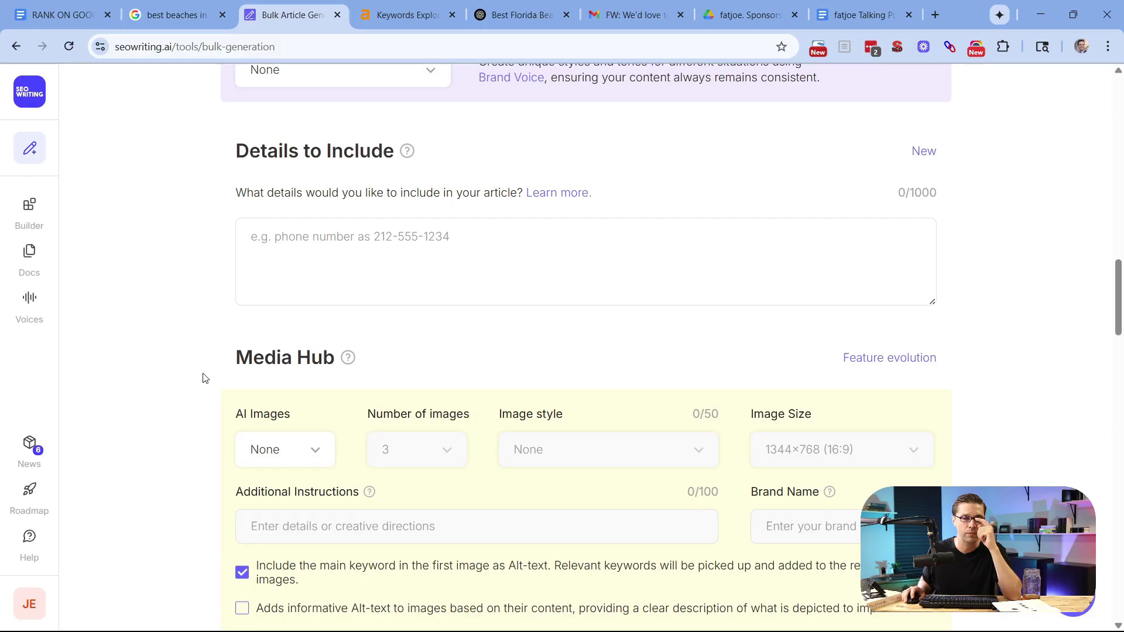
{"action": "scroll", "coordinate": [275, 380], "scroll_direction": "up", "scroll_amount": 20}
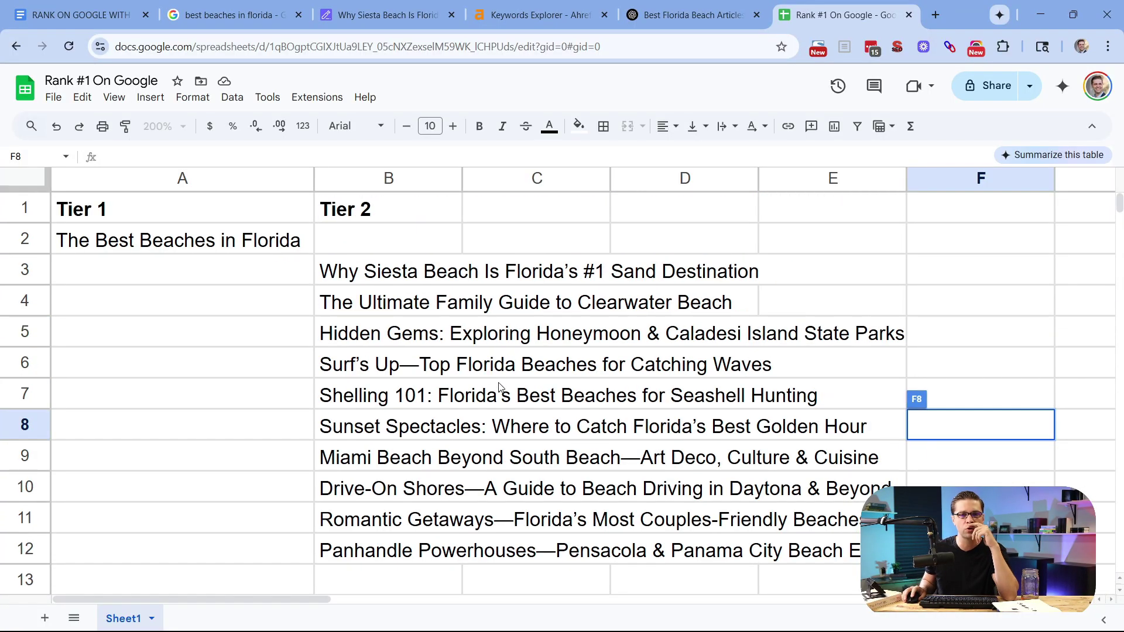
- Give the Tier 1 title 'The Best Beaches in Florida' in A2 a yellow fill
{"action": "left_click", "coordinate": [1019, 315]}
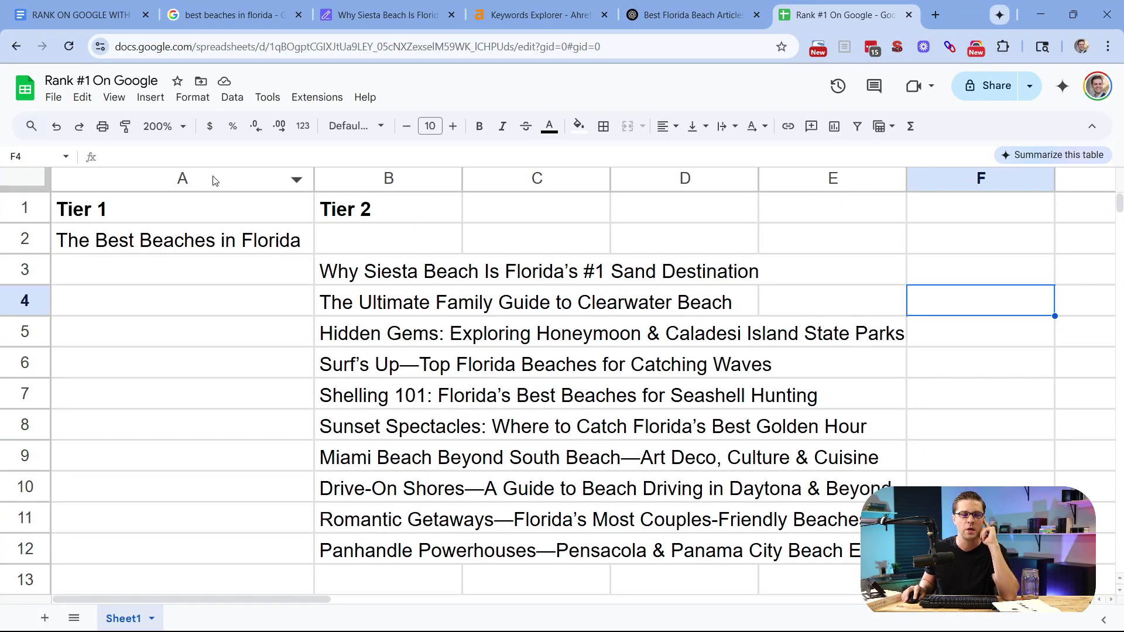
{"action": "left_click", "coordinate": [292, 175]}
{"action": "left_click", "coordinate": [410, 178]}
{"action": "left_click", "coordinate": [904, 279]}
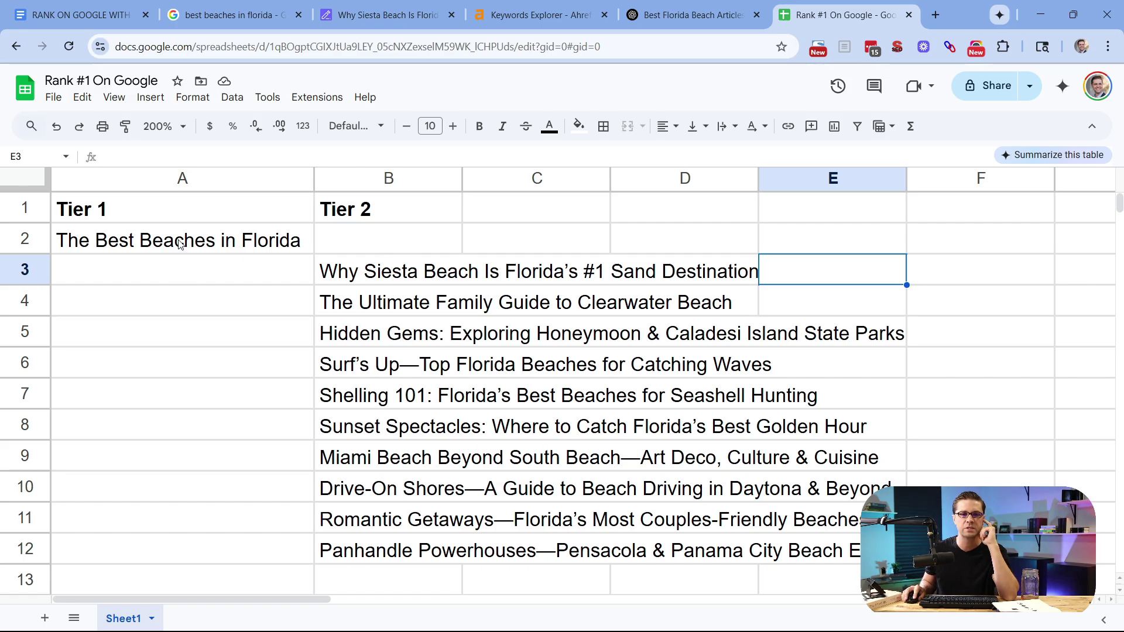
{"action": "left_click", "coordinate": [166, 185]}
{"action": "left_click", "coordinate": [168, 240]}
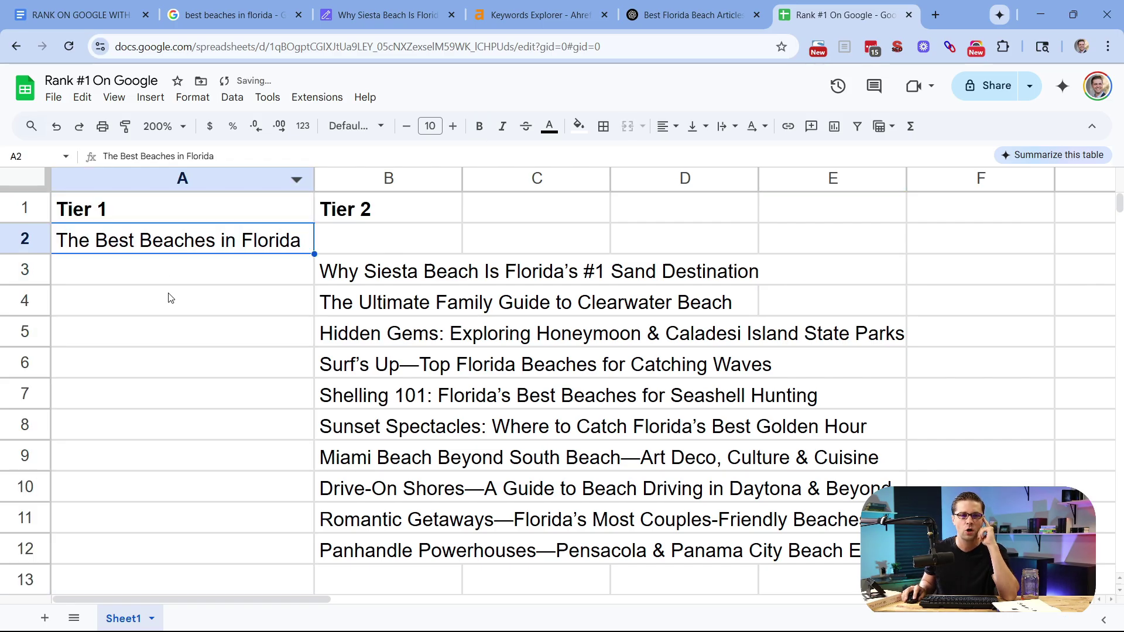
{"action": "left_click", "coordinate": [578, 127]}
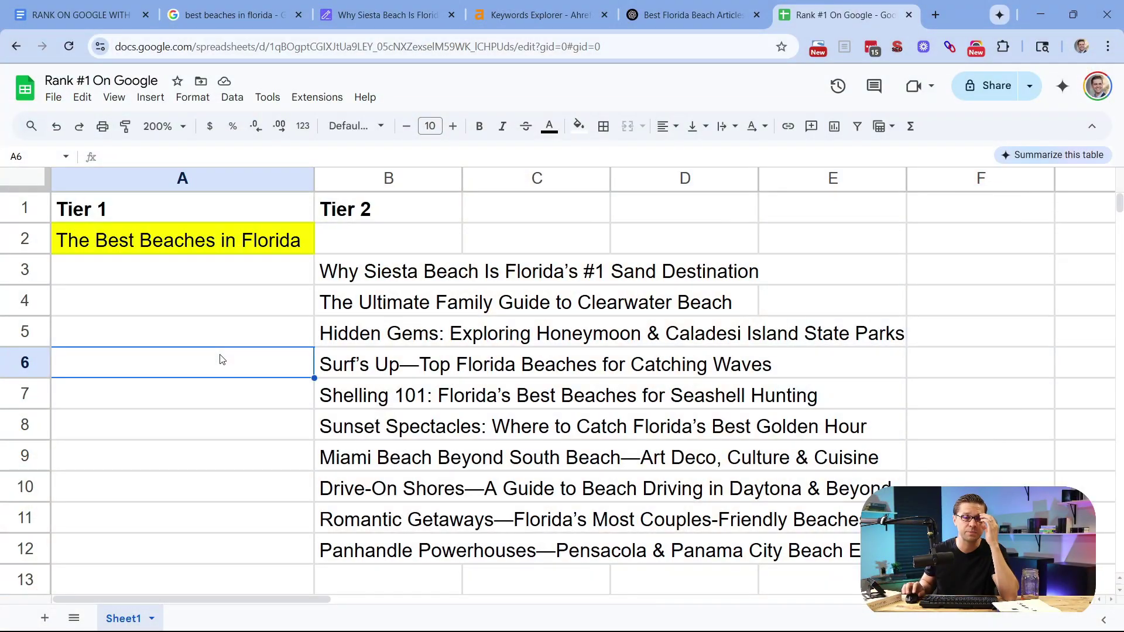
{"action": "left_click", "coordinate": [239, 242]}
- Check the Ahrefs data for 'best beaches in florida', then select the ten Tier 2 titles in B3:B12
{"action": "left_click", "coordinate": [538, 14]}
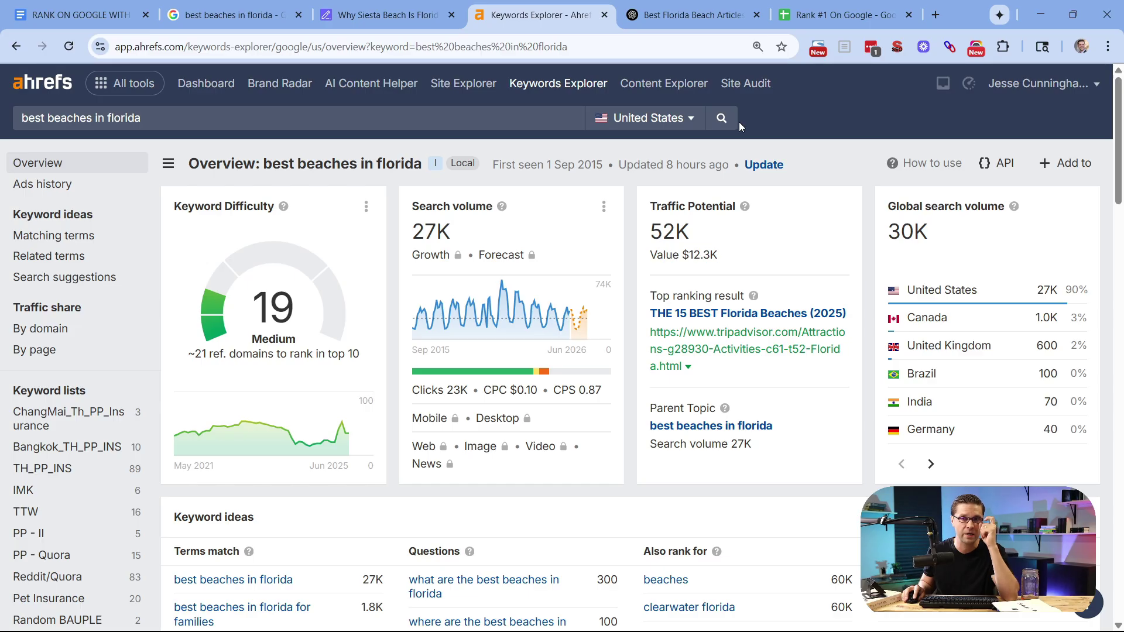
{"action": "left_click", "coordinate": [814, 16]}
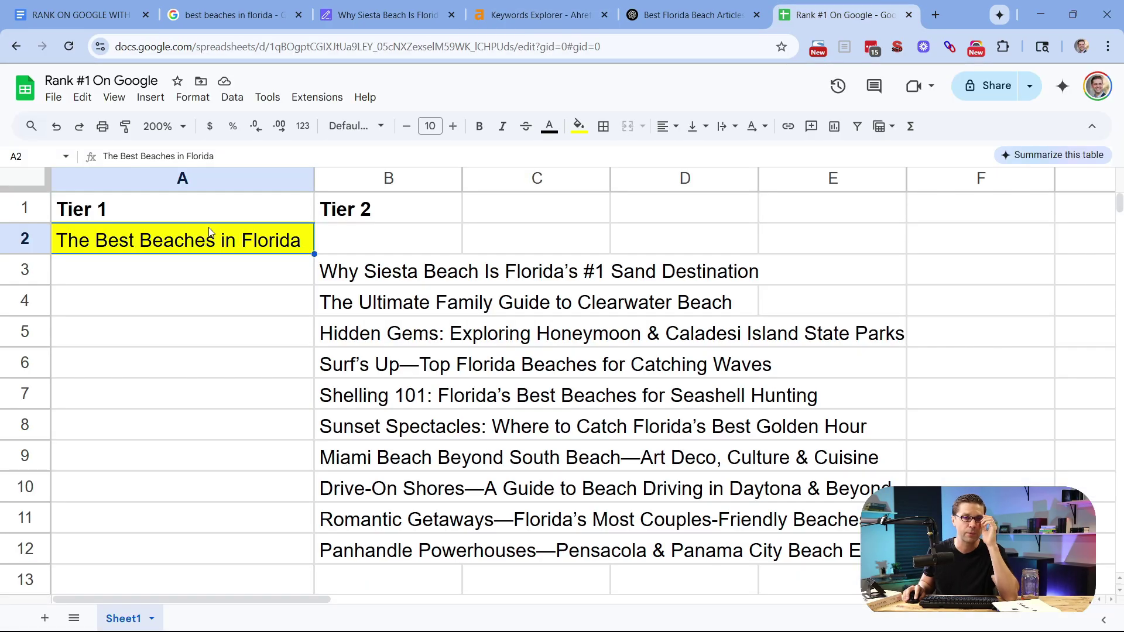
{"action": "left_click", "coordinate": [222, 309]}
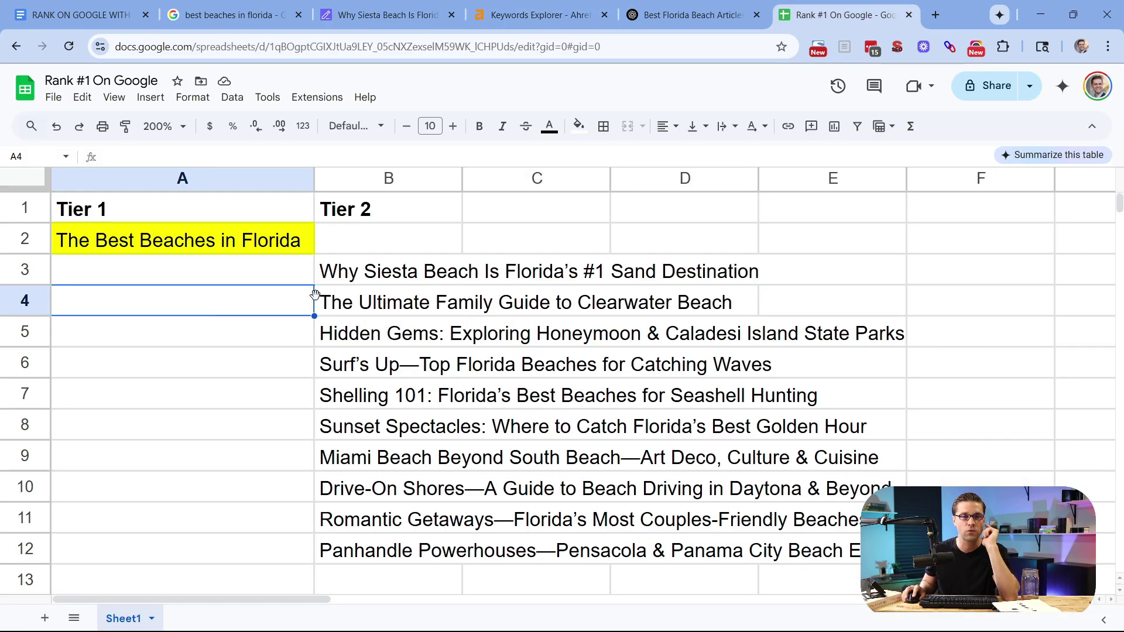
{"action": "left_click", "coordinate": [409, 175]}
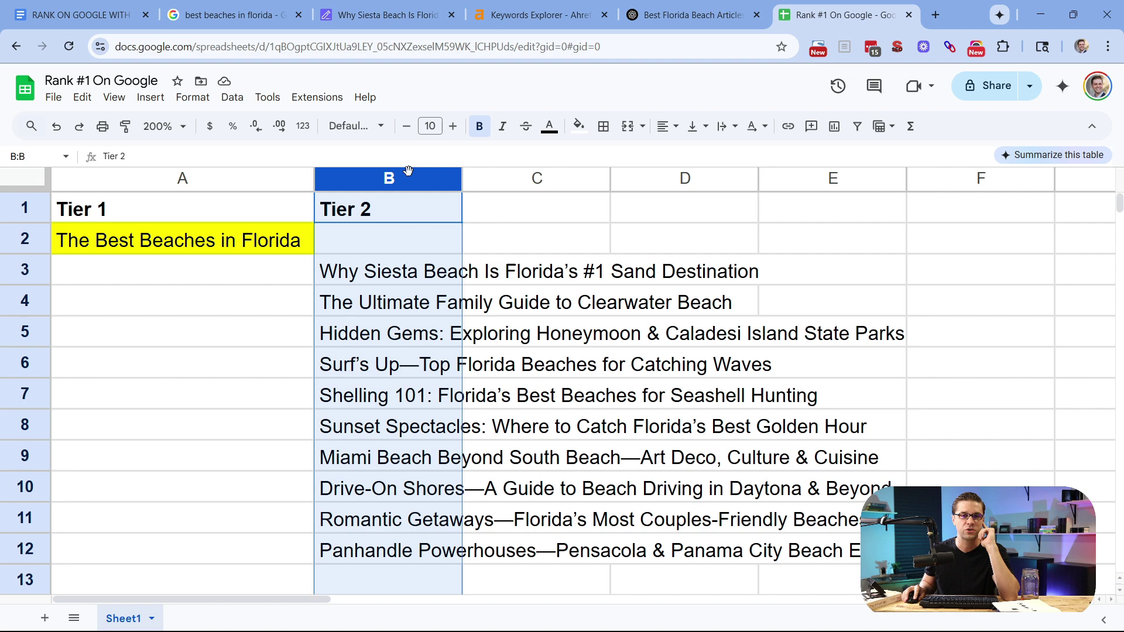
{"action": "left_click", "coordinate": [267, 306]}
{"action": "left_click_drag", "start_coordinate": [364, 285], "coordinate": [358, 553]}
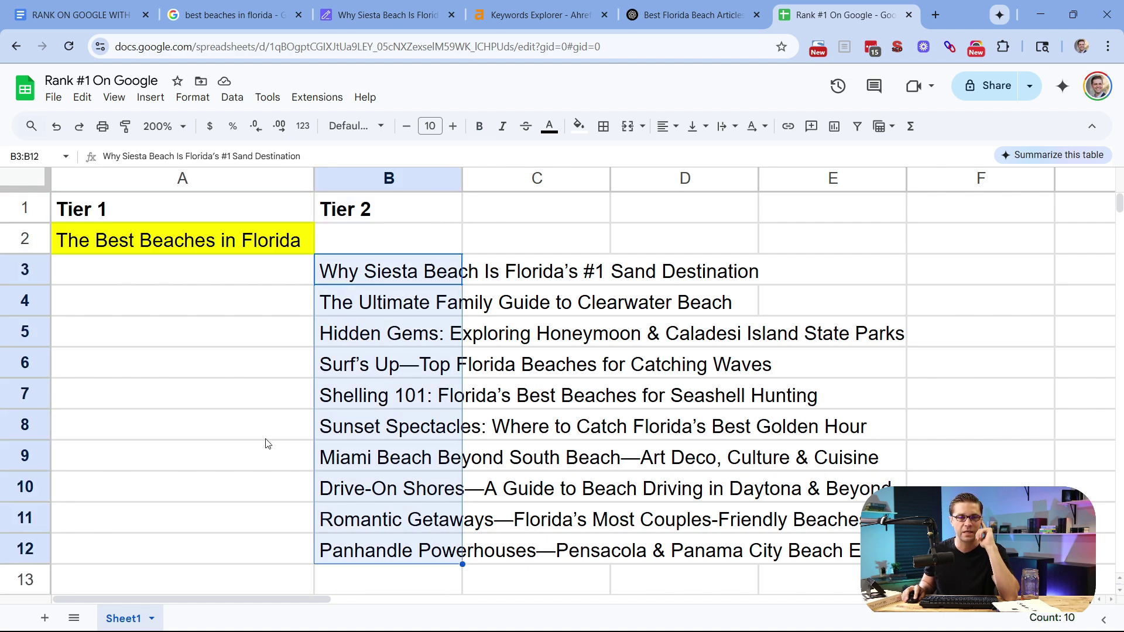
{"action": "left_click", "coordinate": [255, 380]}
{"action": "left_click_drag", "start_coordinate": [387, 284], "coordinate": [370, 553]}
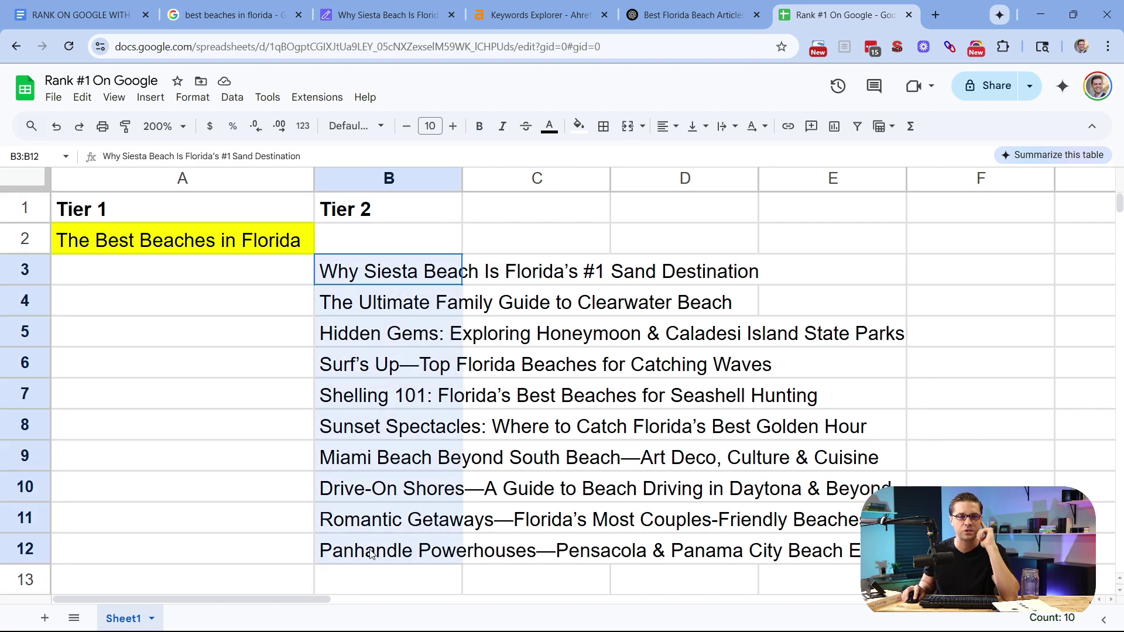
{"action": "left_click", "coordinate": [245, 355]}
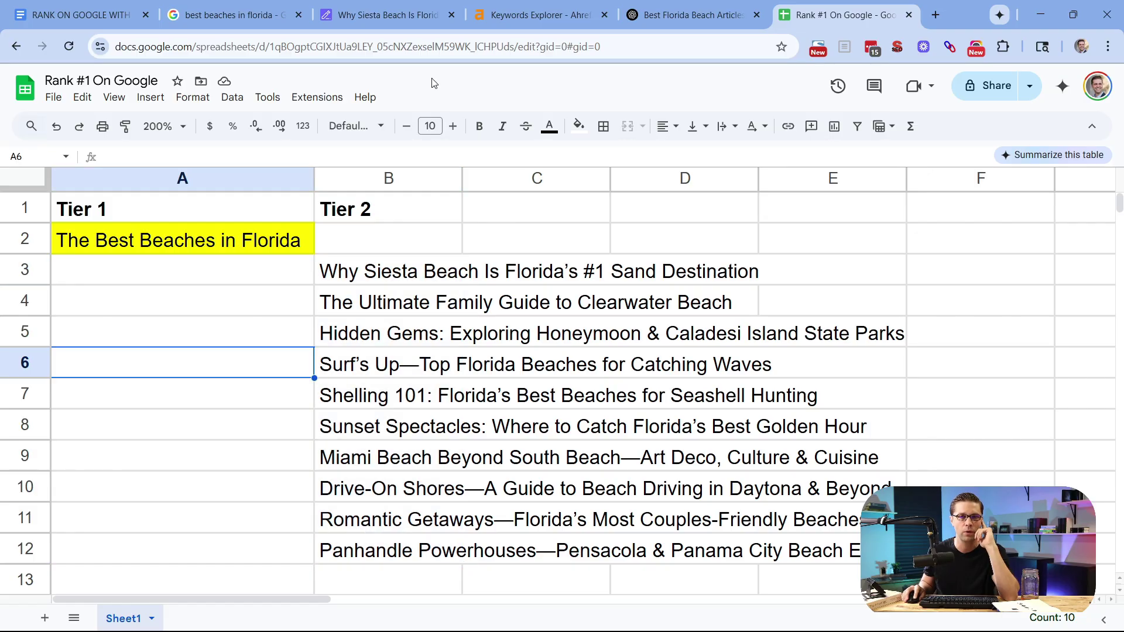
{"action": "left_click", "coordinate": [386, 14]}
- Scroll back up through the Siesta Beach article past its white sand and Gulf water sections
{"action": "scroll", "coordinate": [996, 434], "scroll_direction": "up", "scroll_amount": 20}
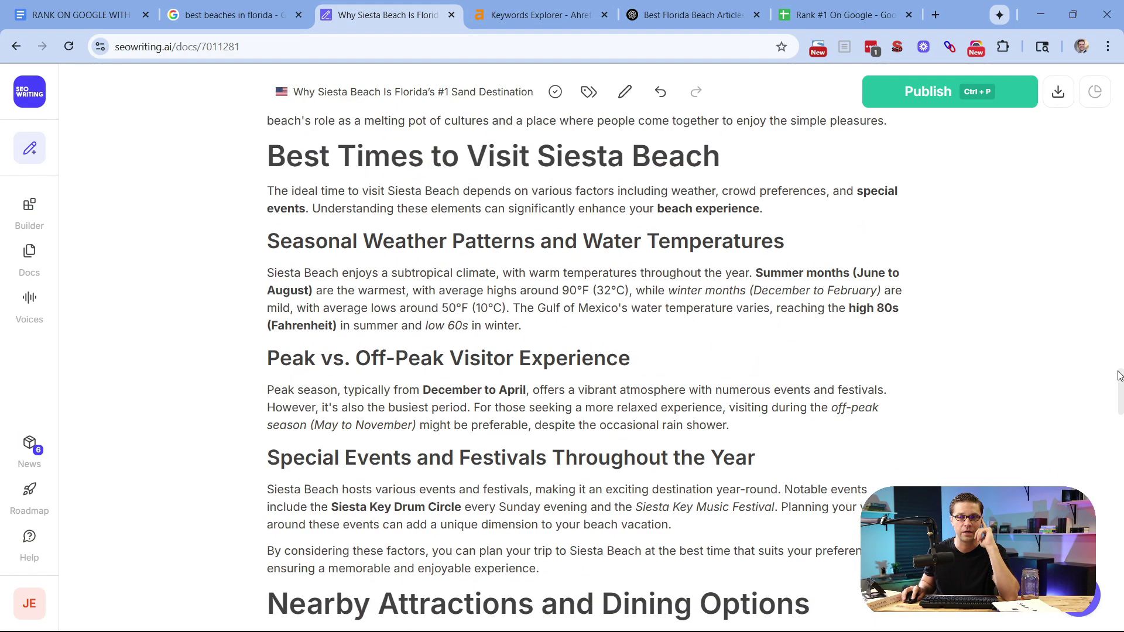
{"action": "scroll", "coordinate": [1031, 436], "scroll_direction": "up", "scroll_amount": 20}
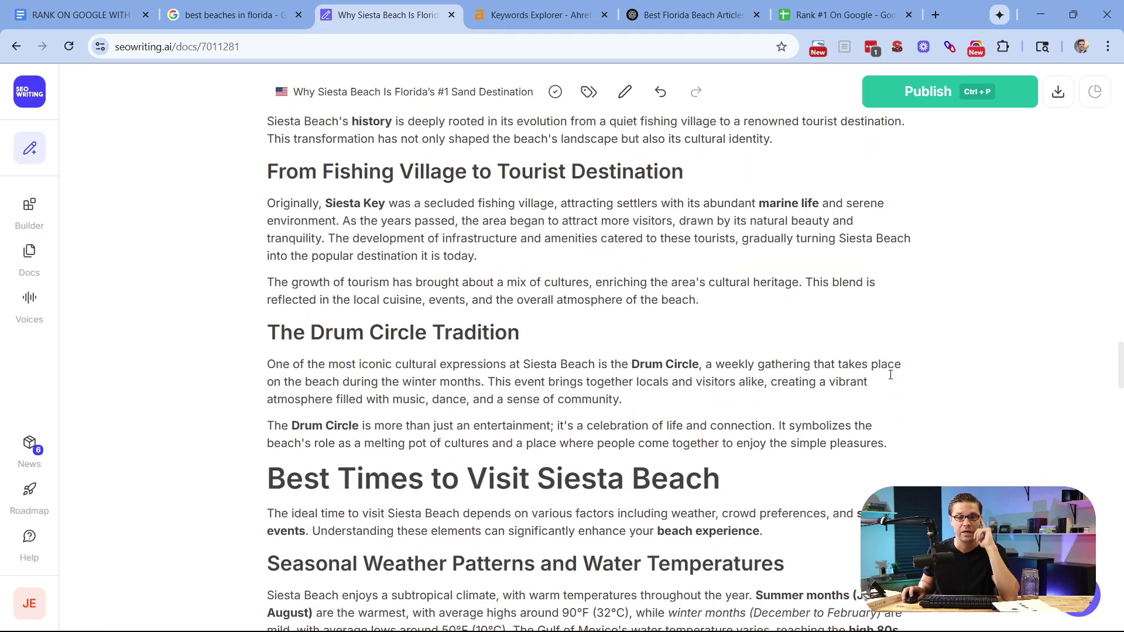
{"action": "scroll", "coordinate": [834, 345], "scroll_direction": "up", "scroll_amount": 20}
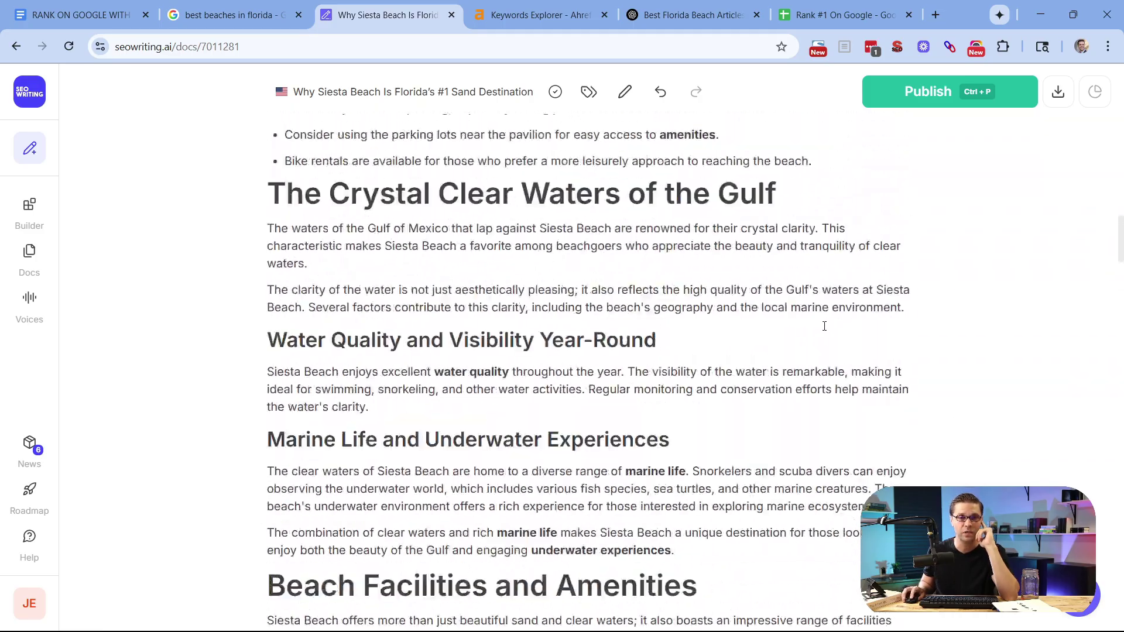
{"action": "scroll", "coordinate": [824, 316], "scroll_direction": "up", "scroll_amount": 20}
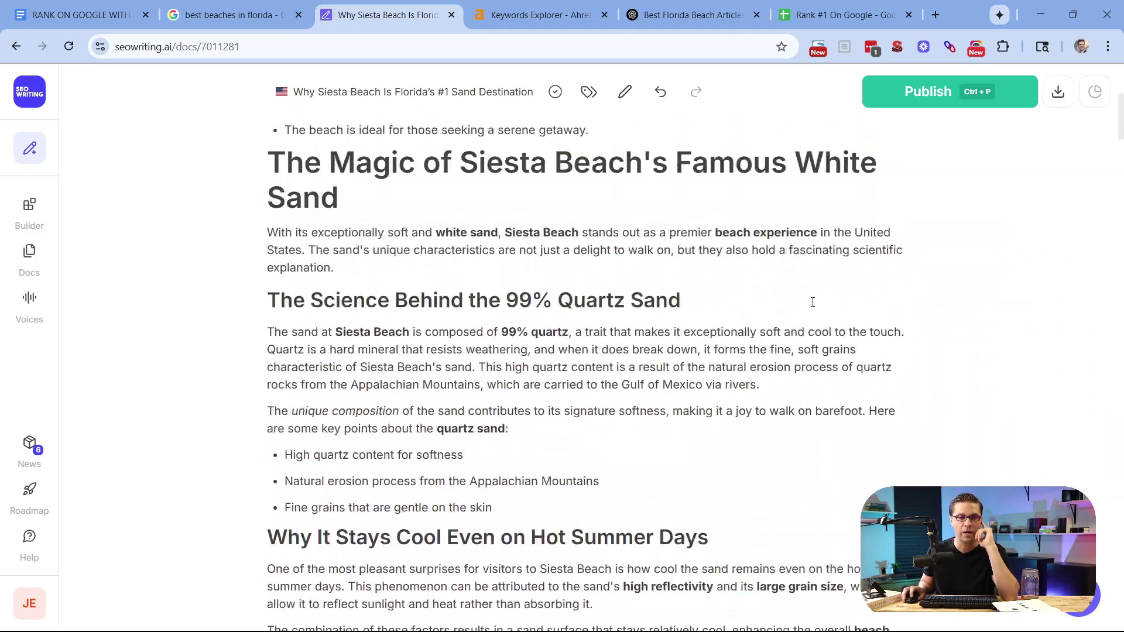
- Make the STEP 2 line read 'REVIEW AND REVISE', then return to the Siesta Beach article
{"action": "left_click", "coordinate": [78, 18]}
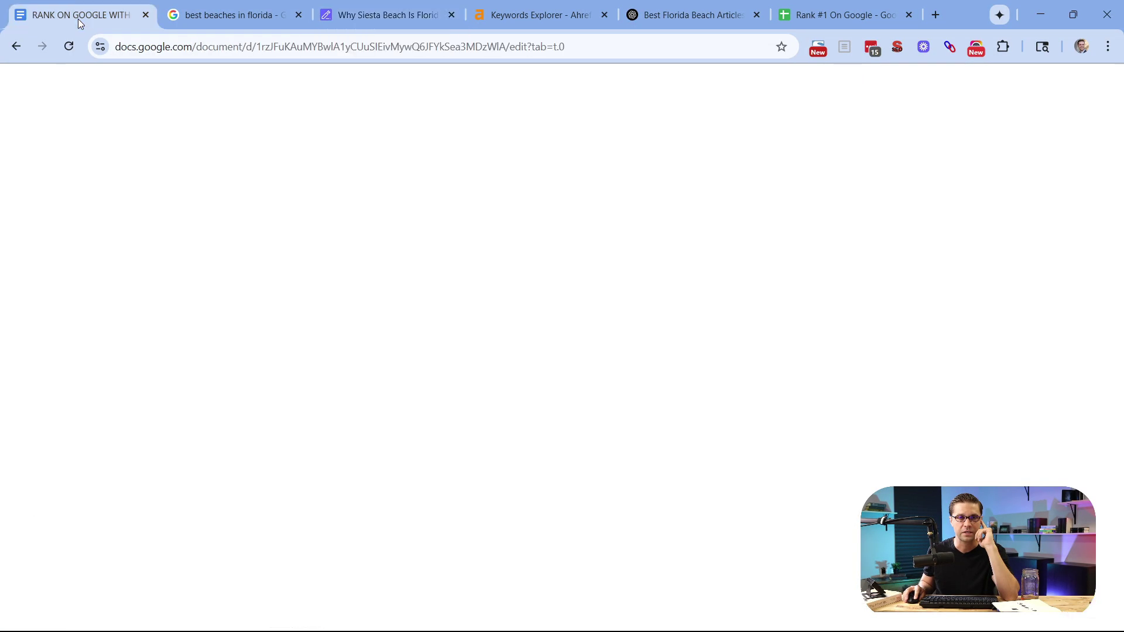
{"action": "left_click", "coordinate": [374, 374]}
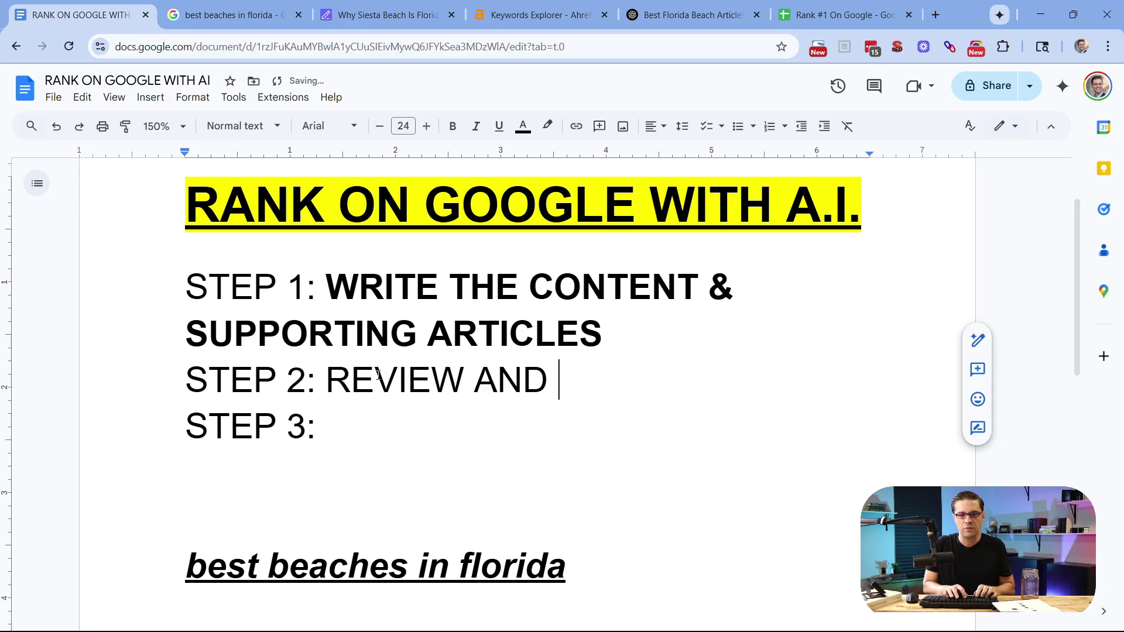
{"action": "left_click_drag", "start_coordinate": [732, 376], "coordinate": [329, 388]}
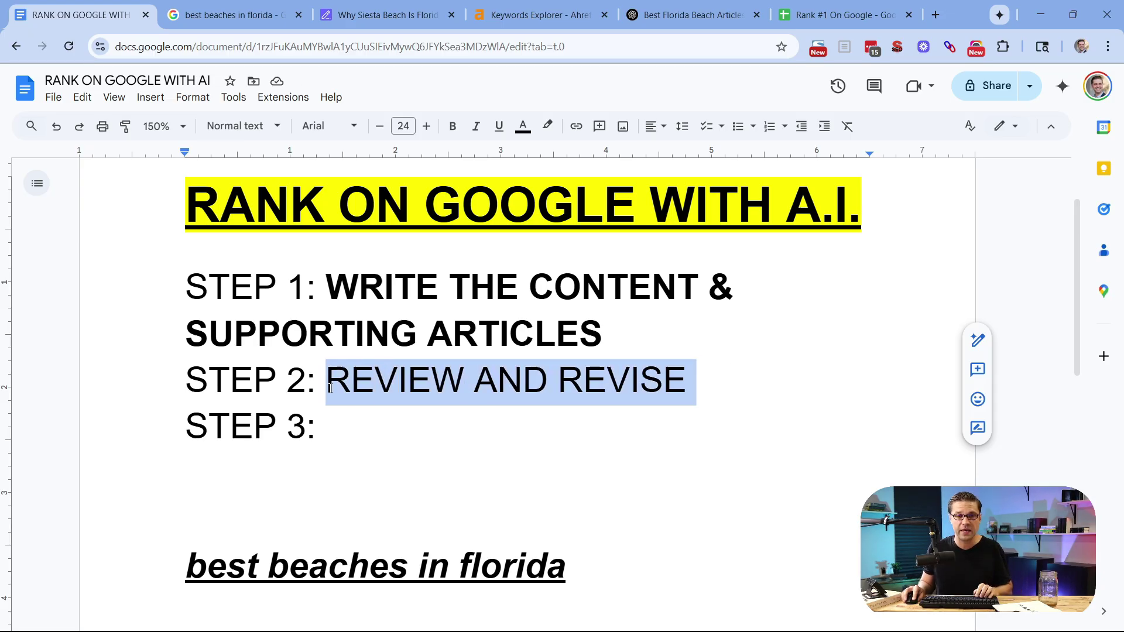
{"action": "key", "text": "Right"}
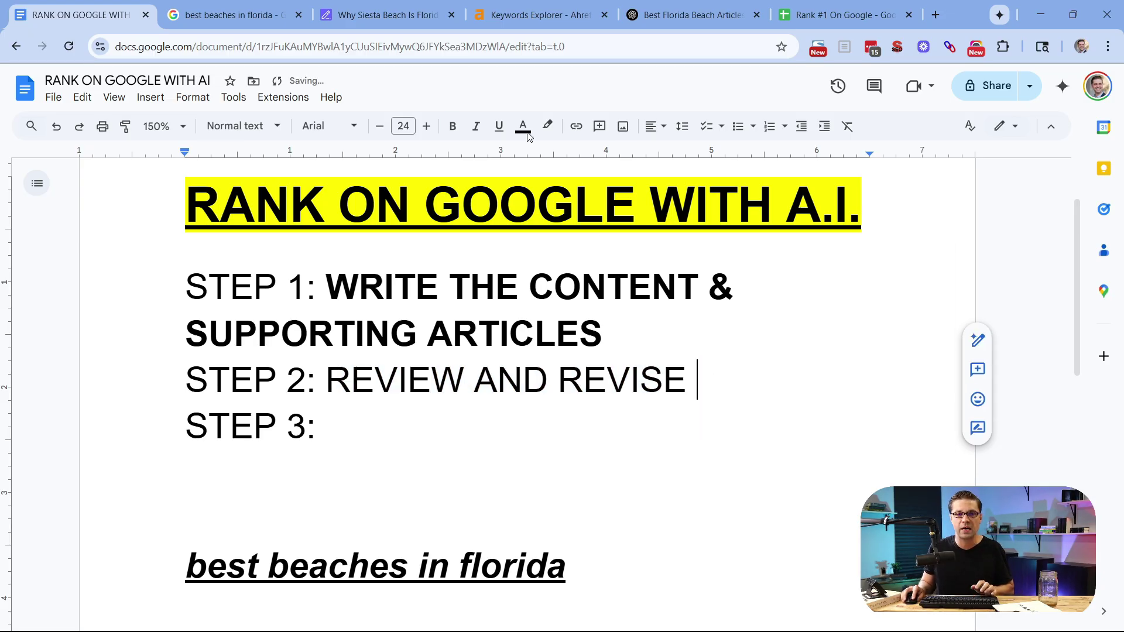
{"action": "left_click", "coordinate": [410, 15]}
- Scroll up and down through the Siesta Beach article to review it
{"action": "scroll", "coordinate": [451, 367], "scroll_direction": "up", "scroll_amount": 20}
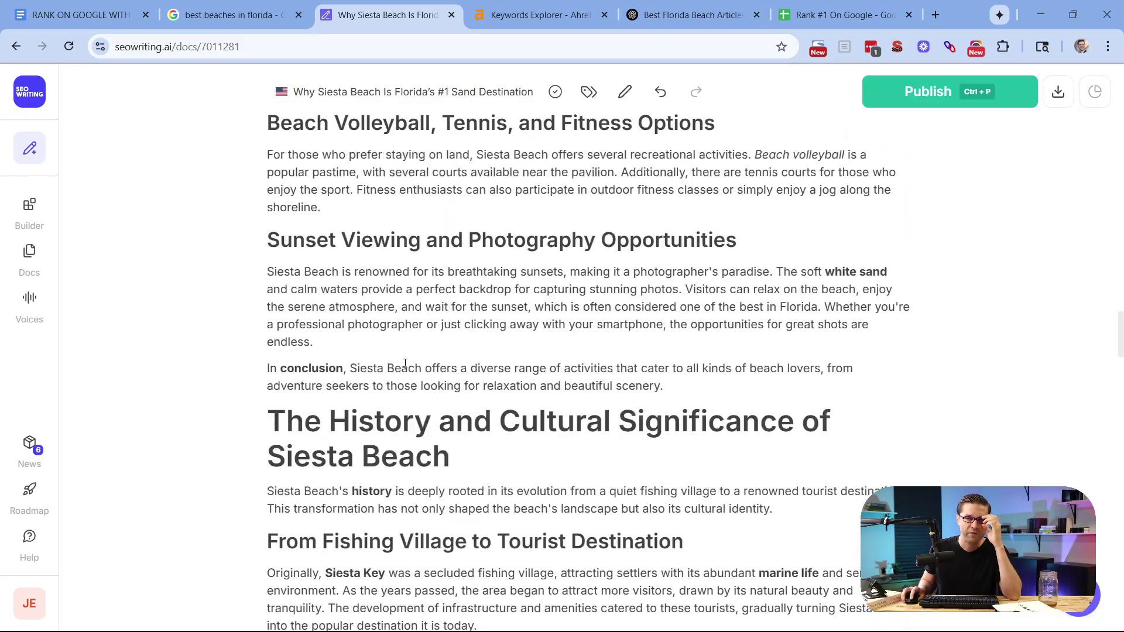
{"action": "scroll", "coordinate": [393, 354], "scroll_direction": "up", "scroll_amount": 20}
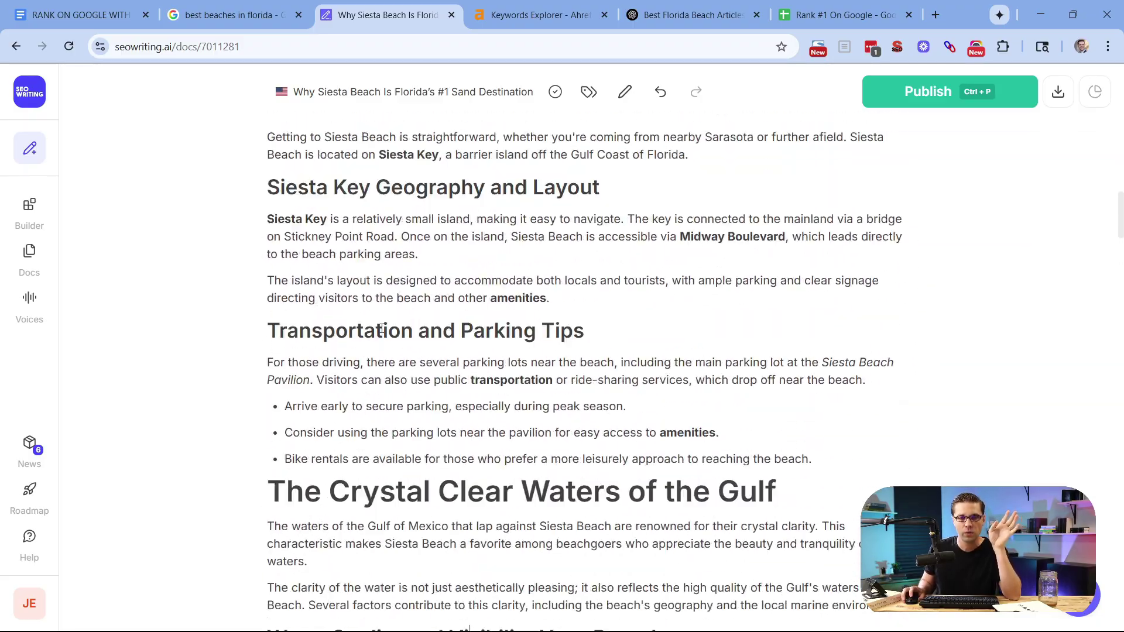
{"action": "scroll", "coordinate": [364, 338], "scroll_direction": "up", "scroll_amount": 20}
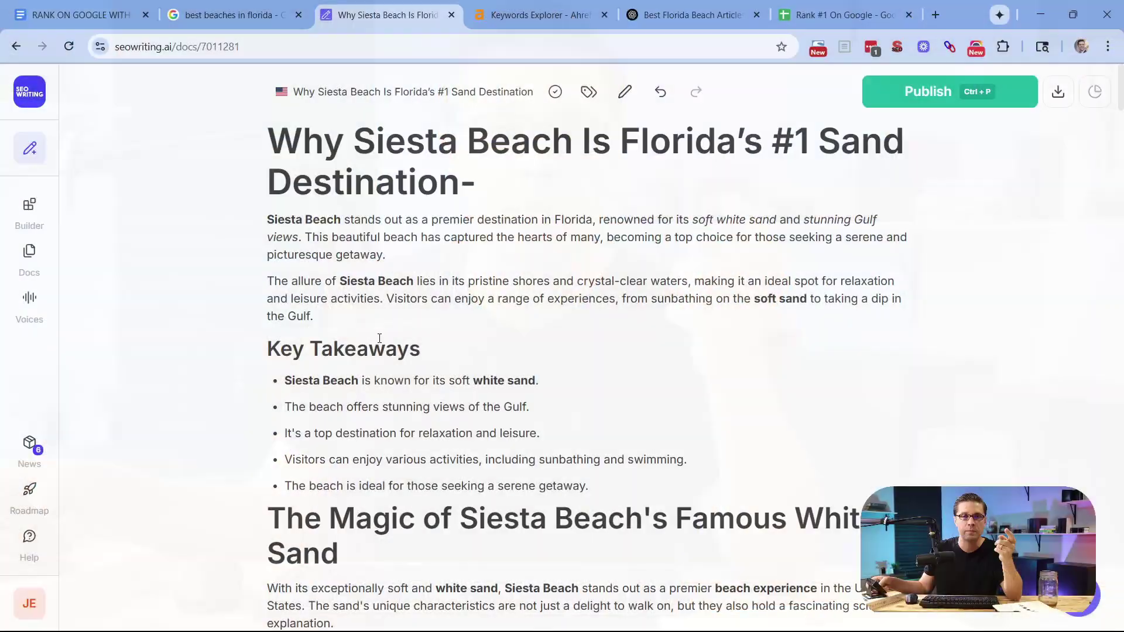
{"action": "scroll", "coordinate": [398, 322], "scroll_direction": "down", "scroll_amount": 6}
{"action": "scroll", "coordinate": [393, 314], "scroll_direction": "down", "scroll_amount": 12}
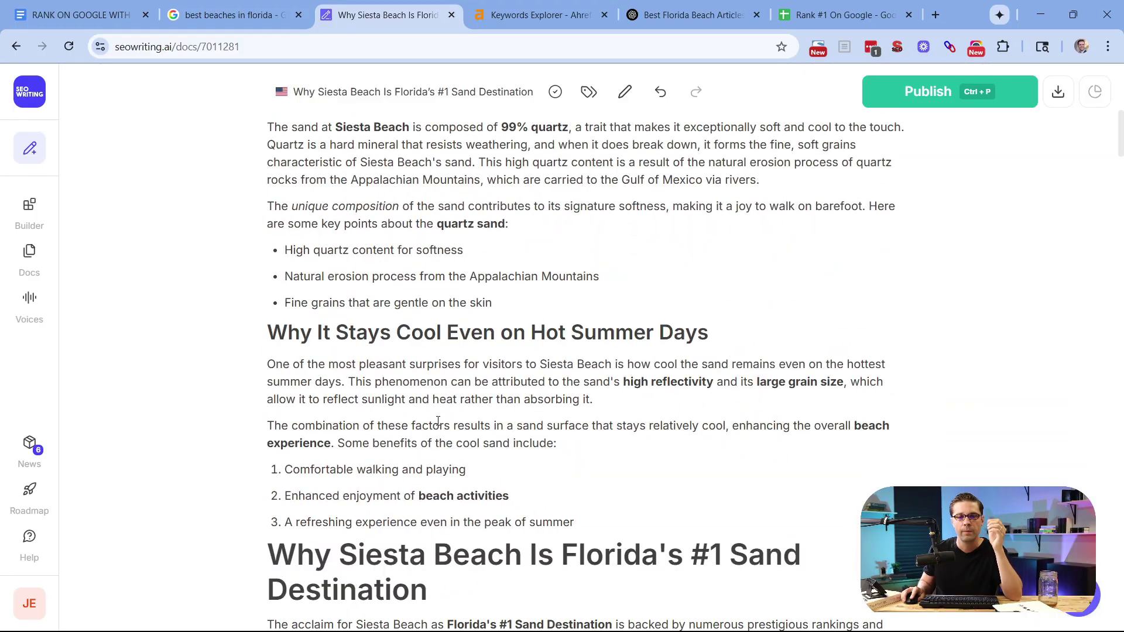
- Extend STEP 2 to 'REVIEW AND REVISE AND INTERLINK' and select INTERLINK
{"action": "left_click", "coordinate": [43, 16]}
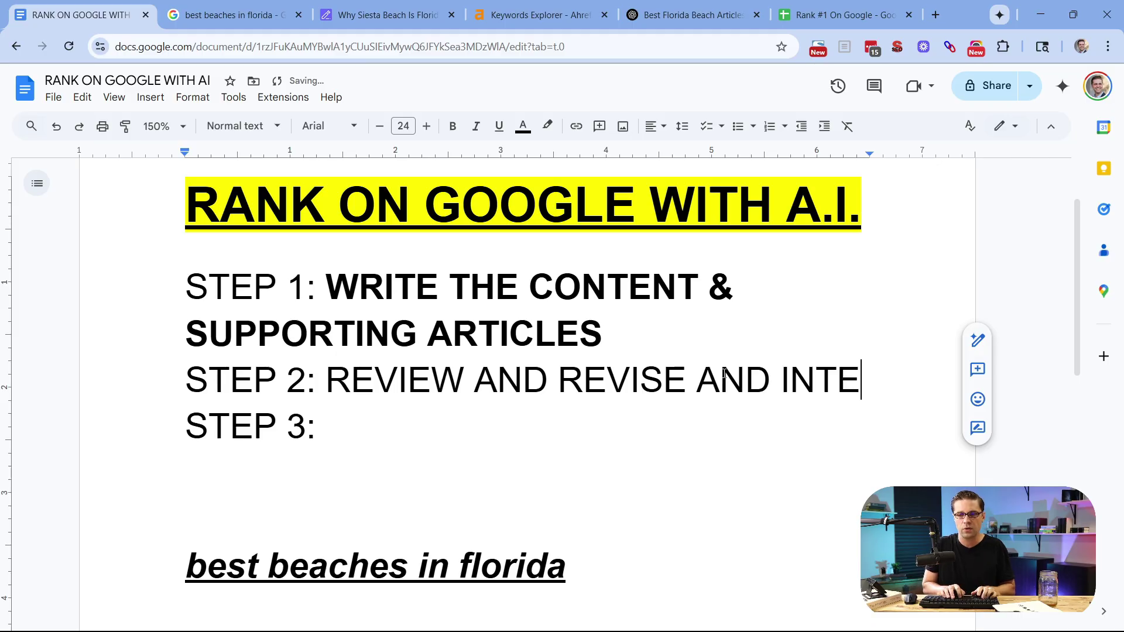
{"action": "type", "text": "ERLINK"}
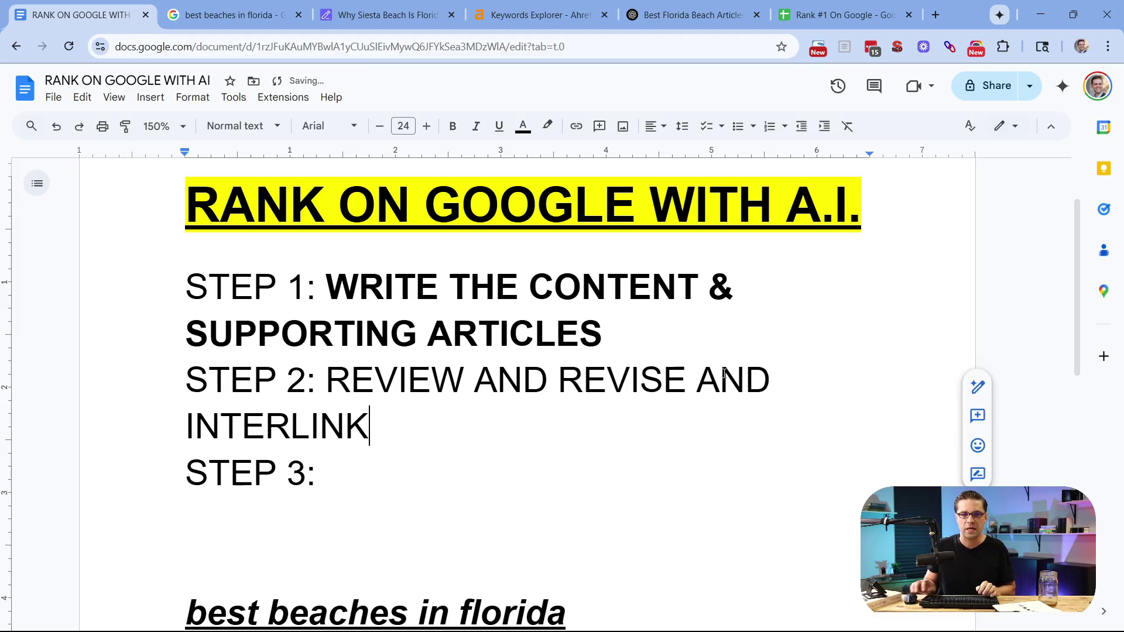
{"action": "left_click_drag", "start_coordinate": [438, 413], "coordinate": [168, 432]}
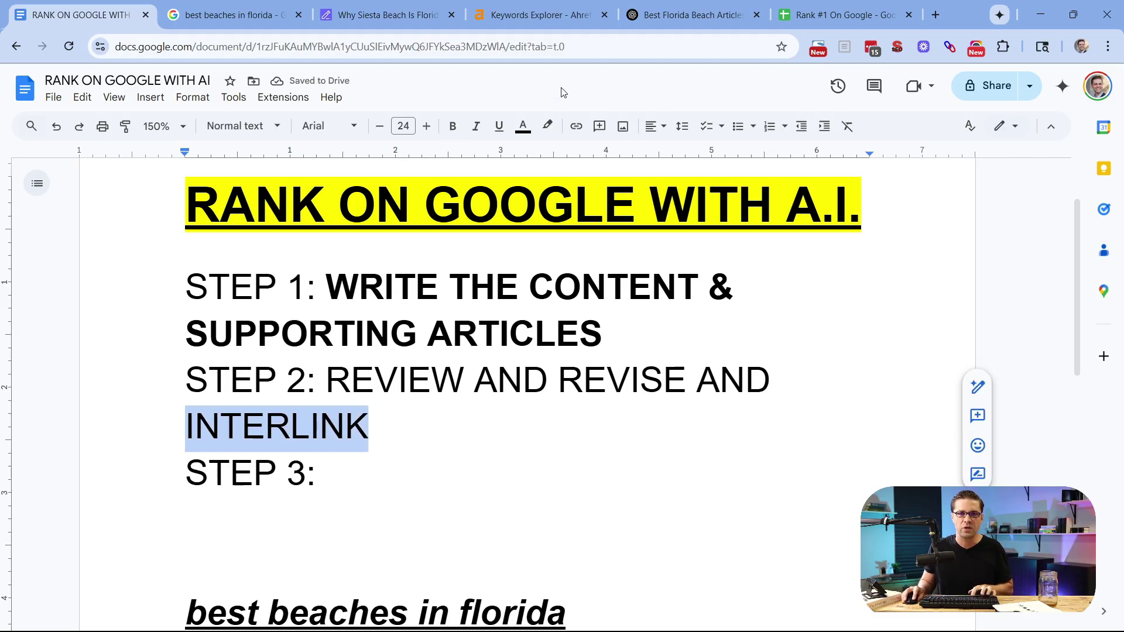
{"action": "key", "text": "ctrl+b"}
{"action": "left_click", "coordinate": [801, 15]}
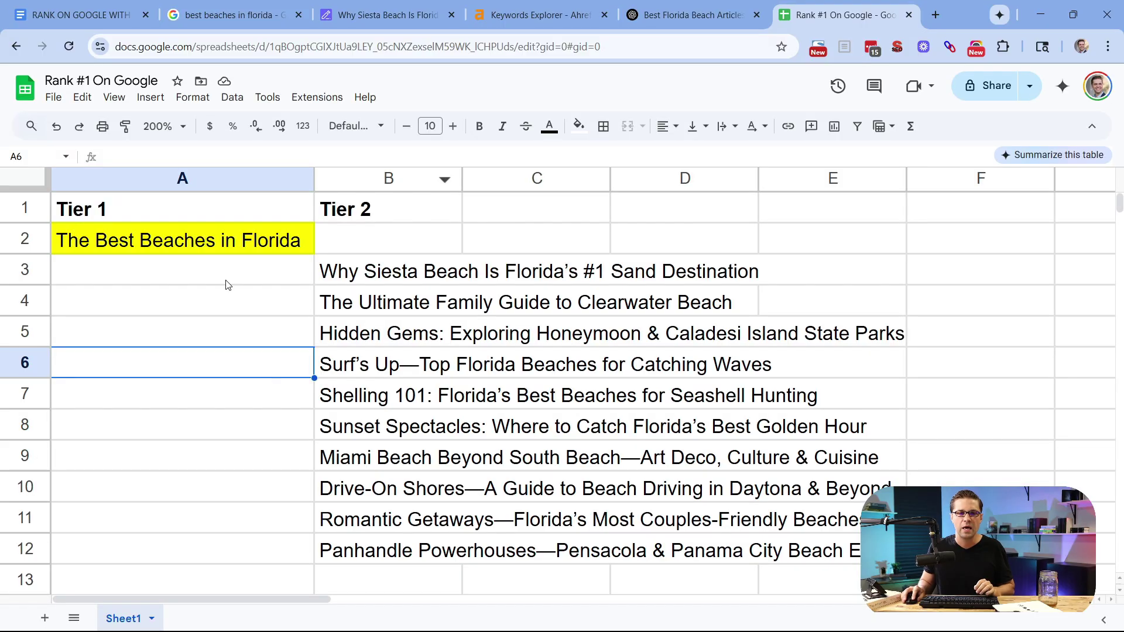
{"action": "left_click_drag", "start_coordinate": [358, 275], "coordinate": [364, 549]}
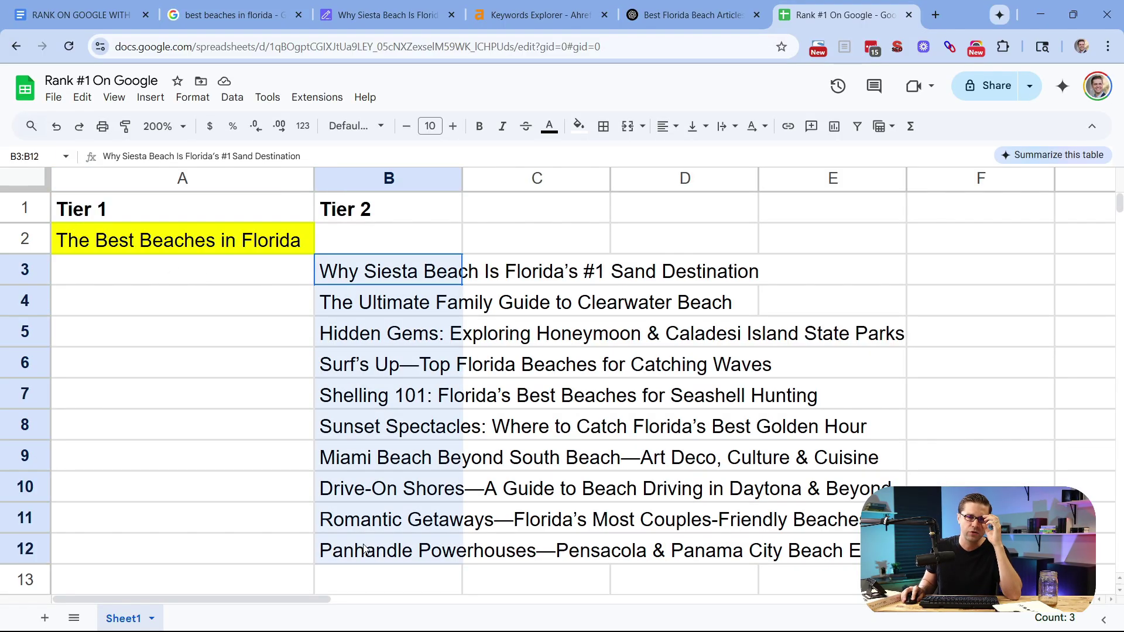
{"action": "left_click", "coordinate": [383, 283]}
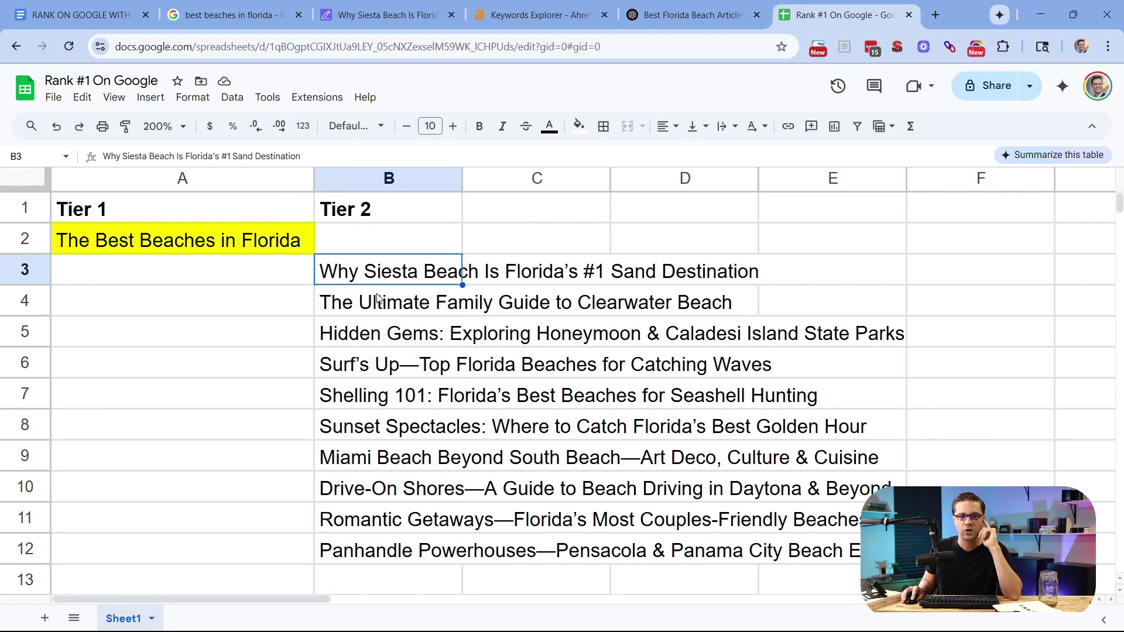
{"action": "left_click", "coordinate": [356, 311]}
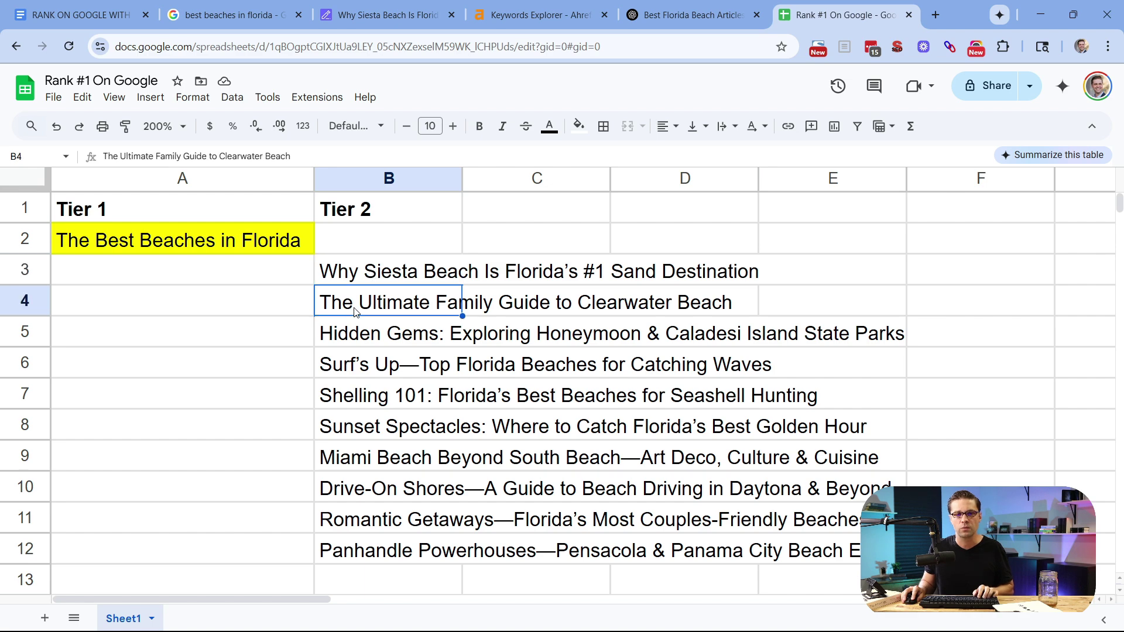
{"action": "left_click", "coordinate": [367, 345]}
{"action": "left_click_drag", "start_coordinate": [380, 275], "coordinate": [386, 556]}
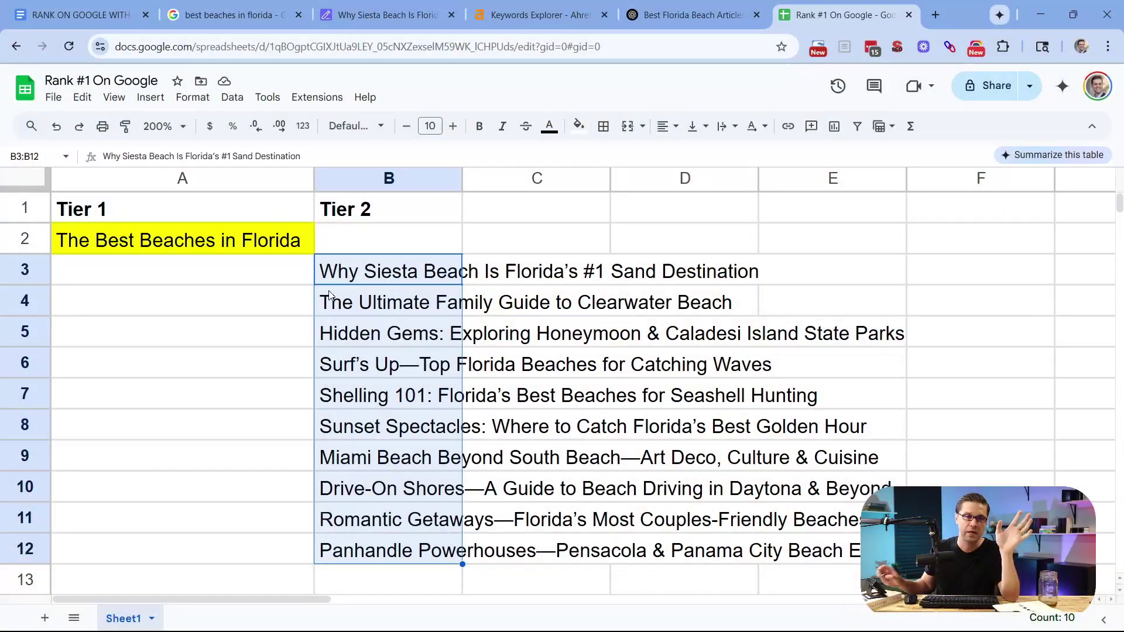
{"action": "left_click", "coordinate": [168, 176]}
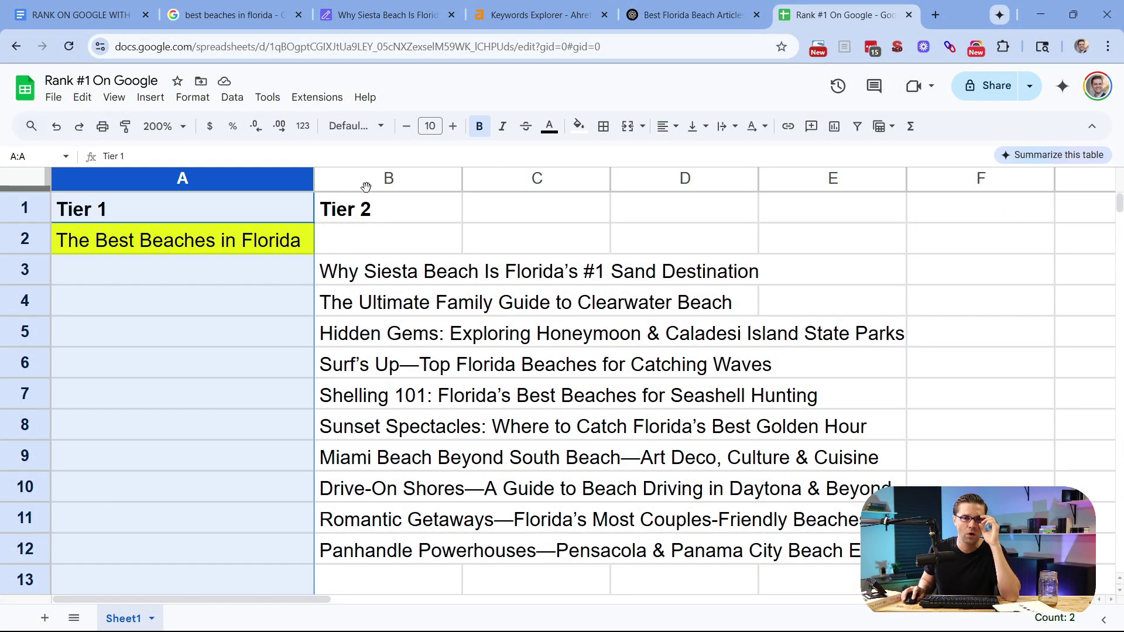
{"action": "left_click", "coordinate": [374, 178]}
{"action": "left_click", "coordinate": [293, 404]}
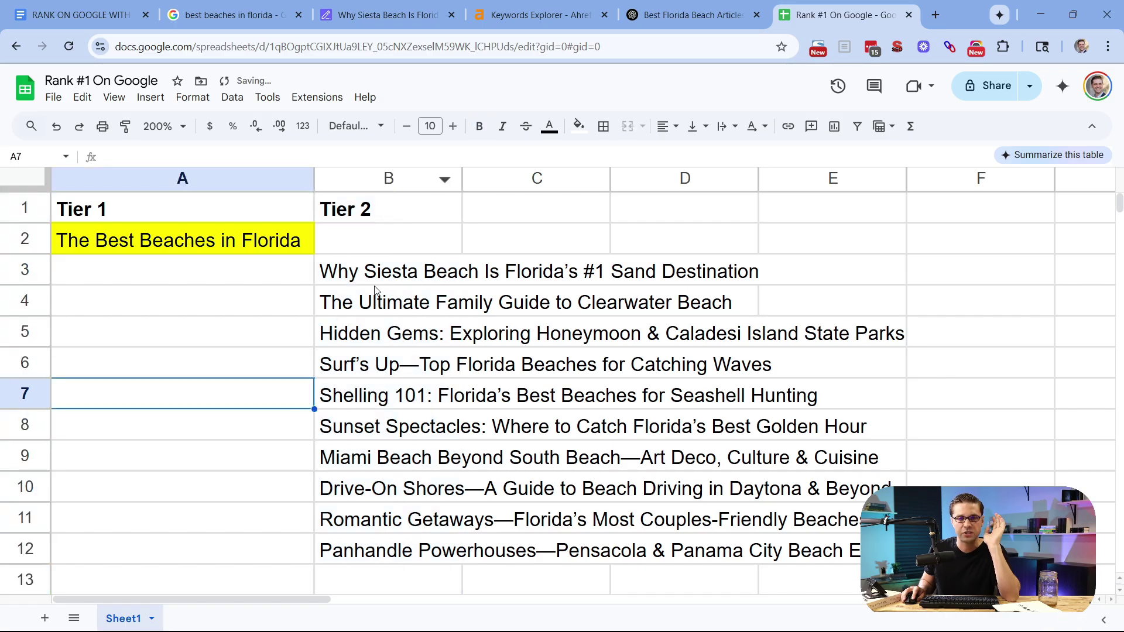
{"action": "left_click_drag", "start_coordinate": [374, 285], "coordinate": [389, 550]}
{"action": "left_click", "coordinate": [226, 186]}
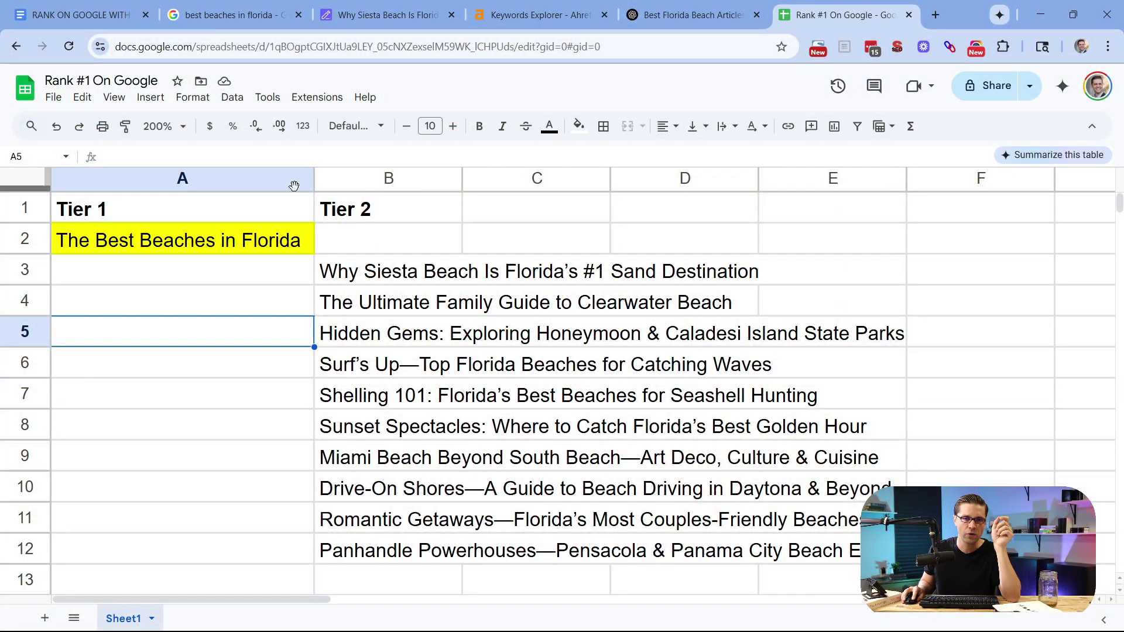
{"action": "left_click", "coordinate": [281, 181]}
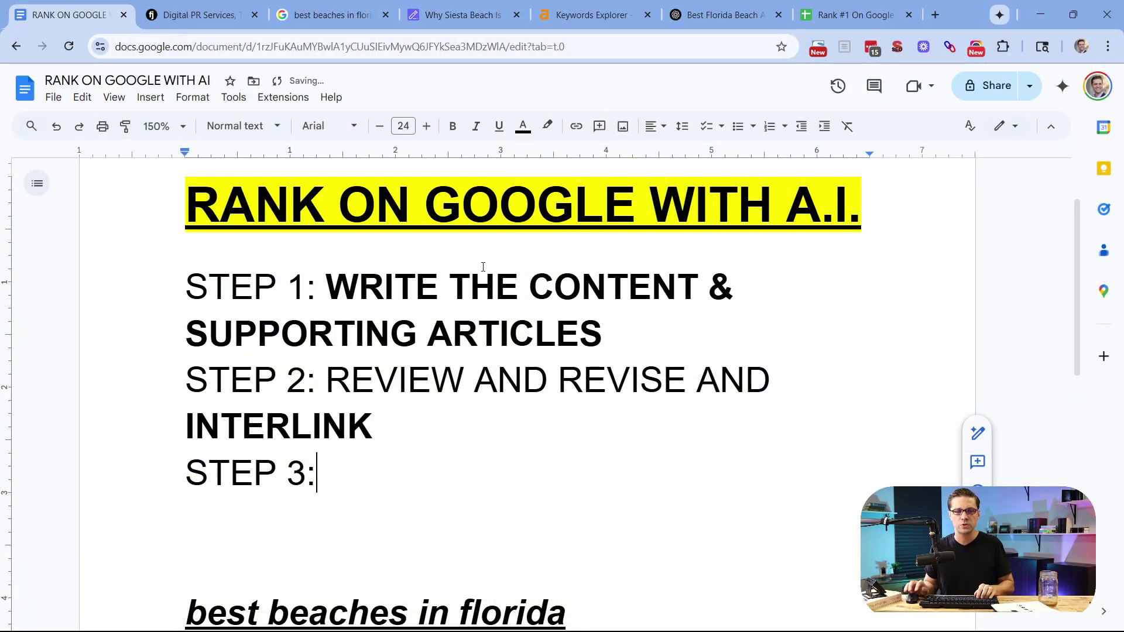
- Write 'POWER UP YOUR PAGES' in bold on the STEP 3 line, then return to the tier sheet
{"action": "type", "text": "POWER "}
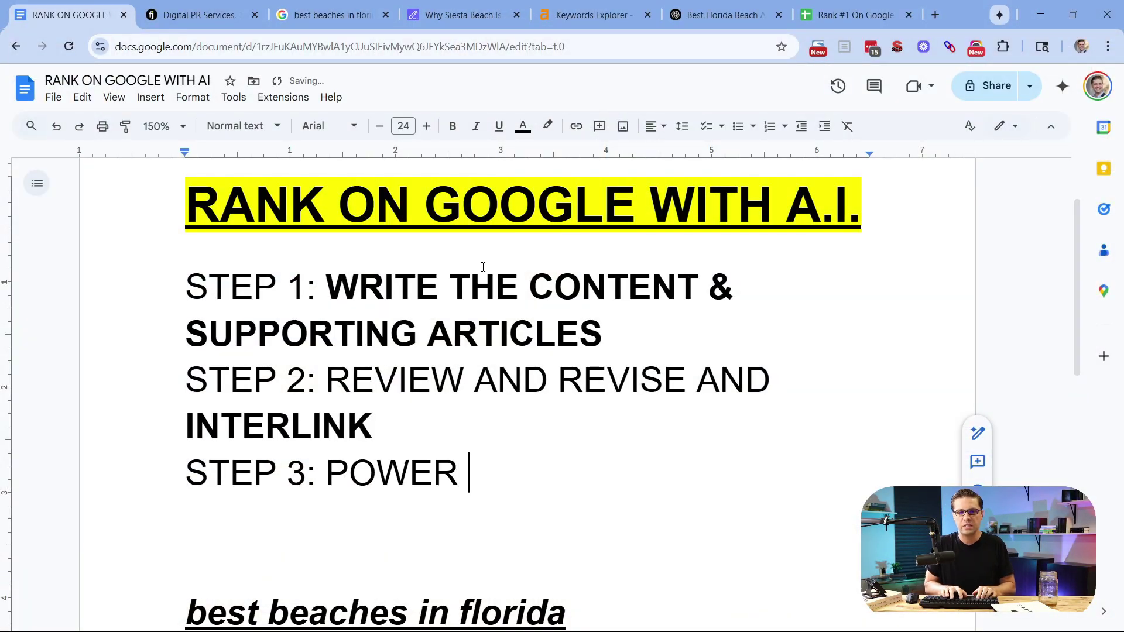
{"action": "type", "text": "UP YOUR PAGES"}
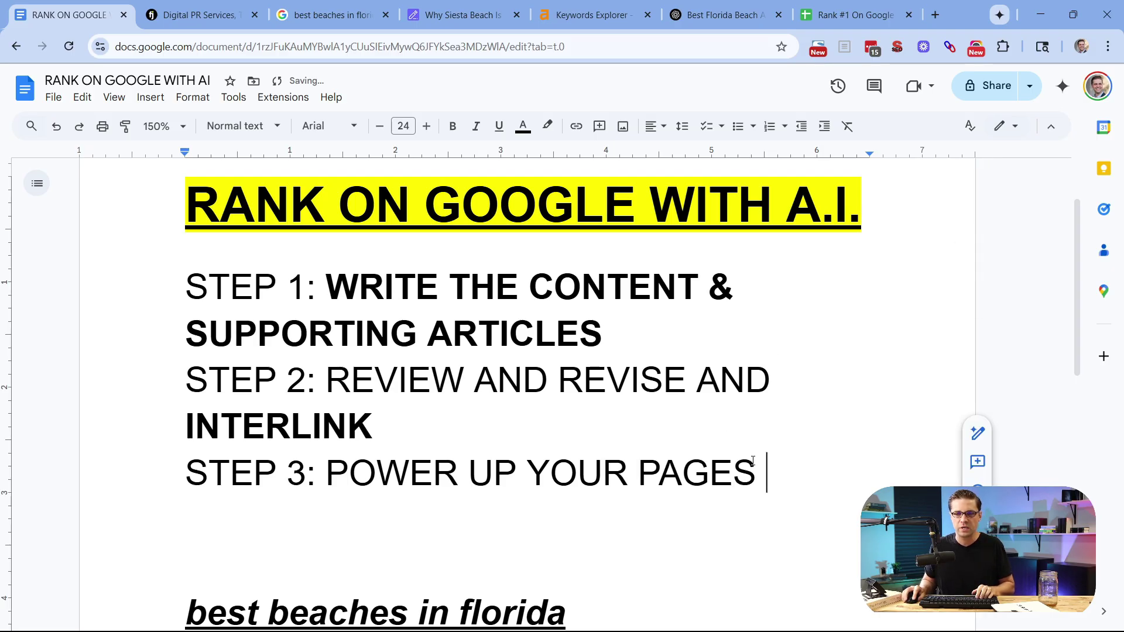
{"action": "left_click_drag", "start_coordinate": [754, 465], "coordinate": [332, 477]}
{"action": "key", "text": "ctrl+b"}
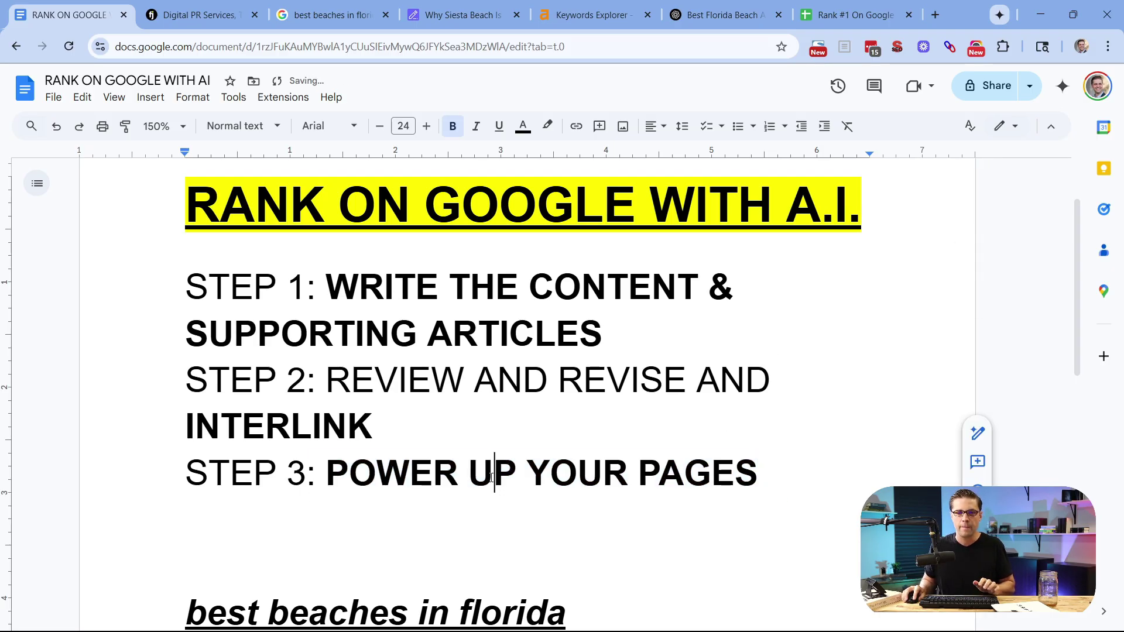
{"action": "left_click", "coordinate": [818, 5]}
- Look over the Tier 1 and Tier 2 columns, then bring up FatJoe's Digital PR Services page
{"action": "left_click", "coordinate": [251, 336]}
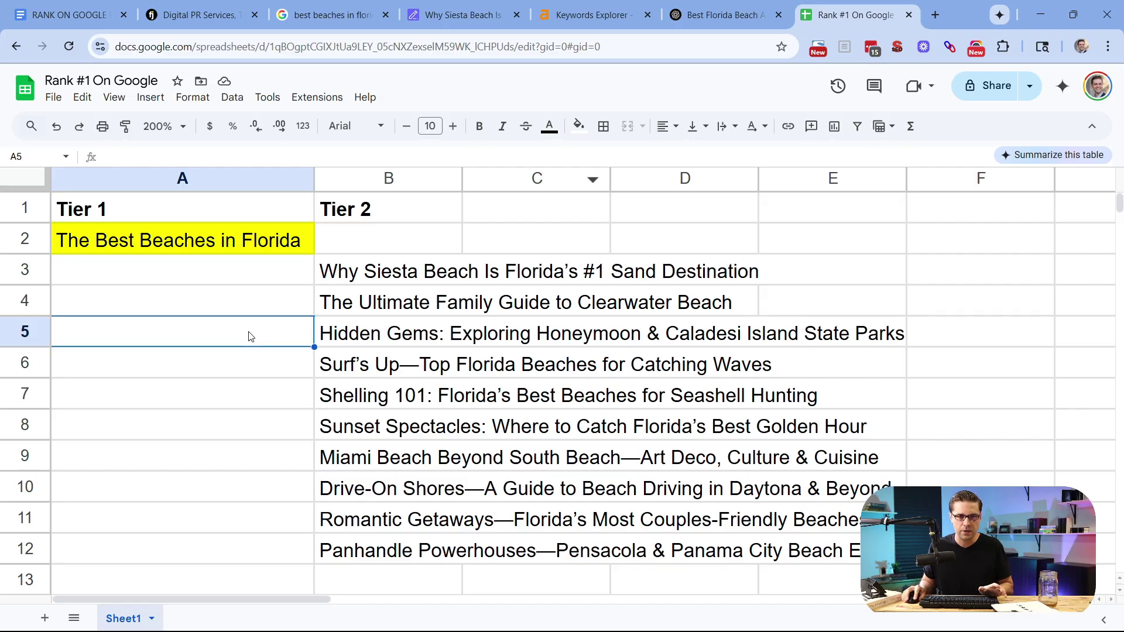
{"action": "left_click", "coordinate": [389, 182]}
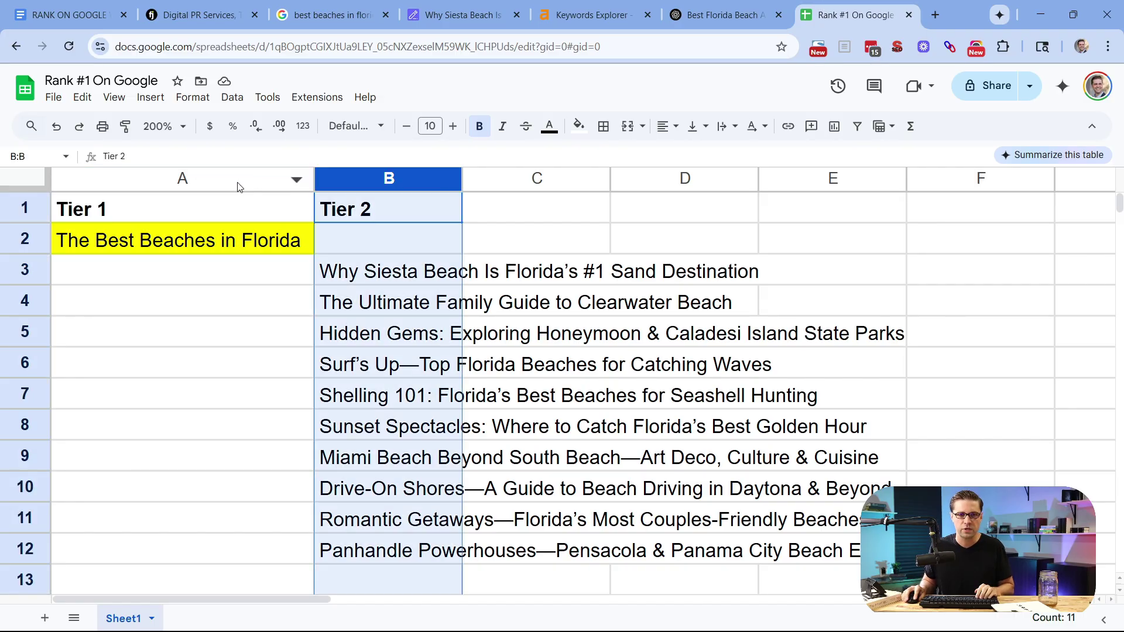
{"action": "left_click", "coordinate": [235, 182]}
{"action": "left_click", "coordinate": [212, 343]}
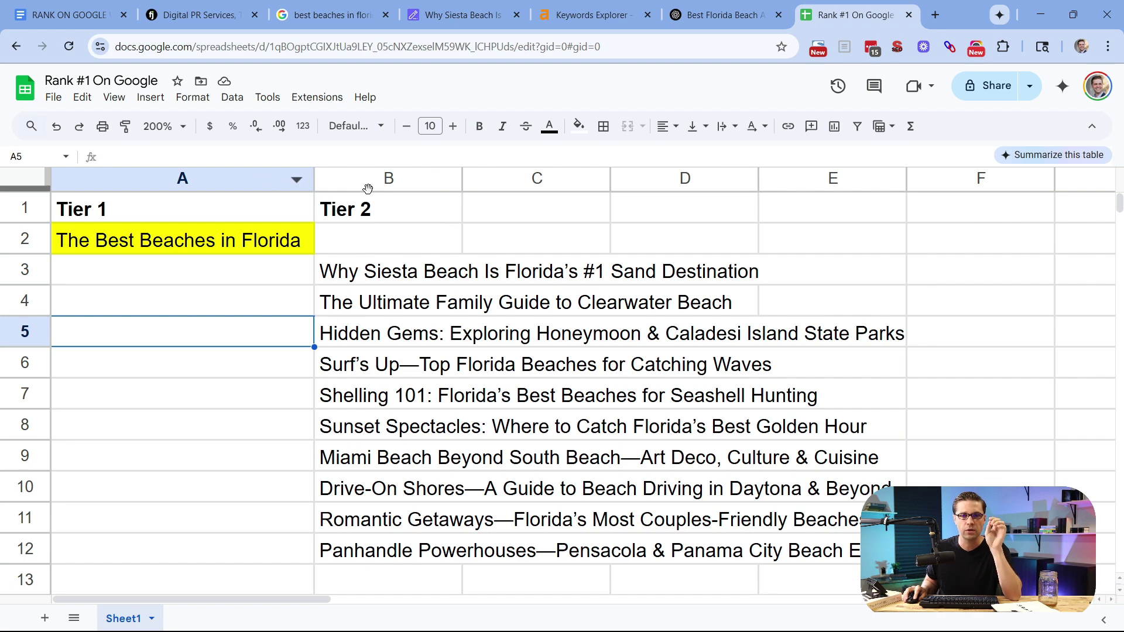
{"action": "left_click", "coordinate": [86, 15]}
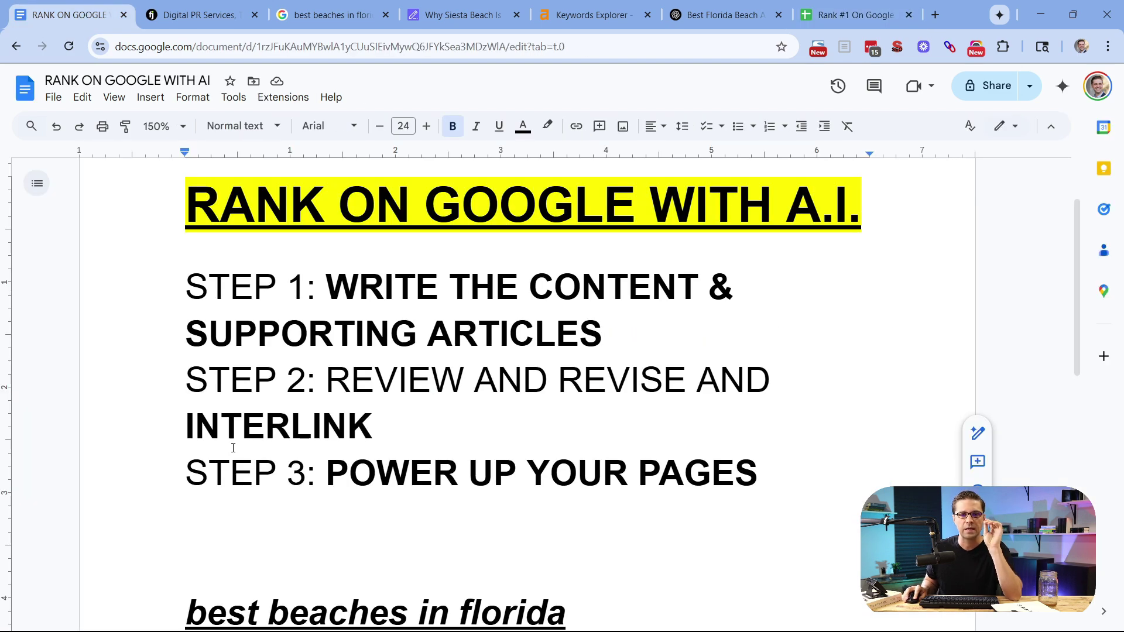
{"action": "left_click", "coordinate": [206, 20]}
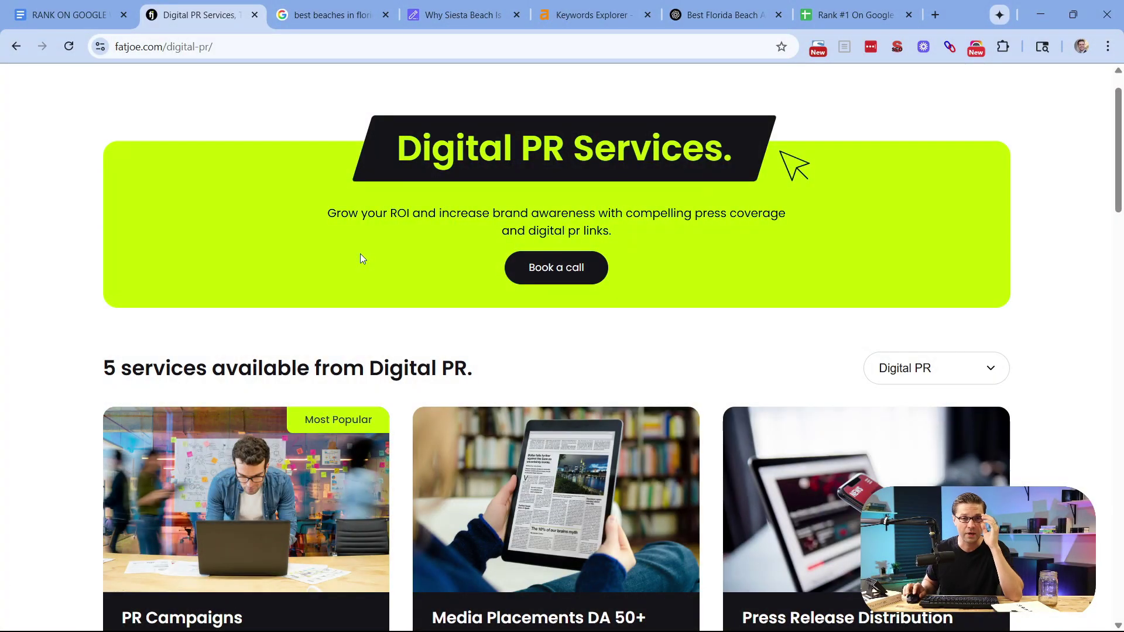
- Underline the Tier 1 title 'The Best Beaches in Florida' in cell A2
{"action": "scroll", "coordinate": [317, 254], "scroll_direction": "down", "scroll_amount": 2}
{"action": "left_click", "coordinate": [856, 16]}
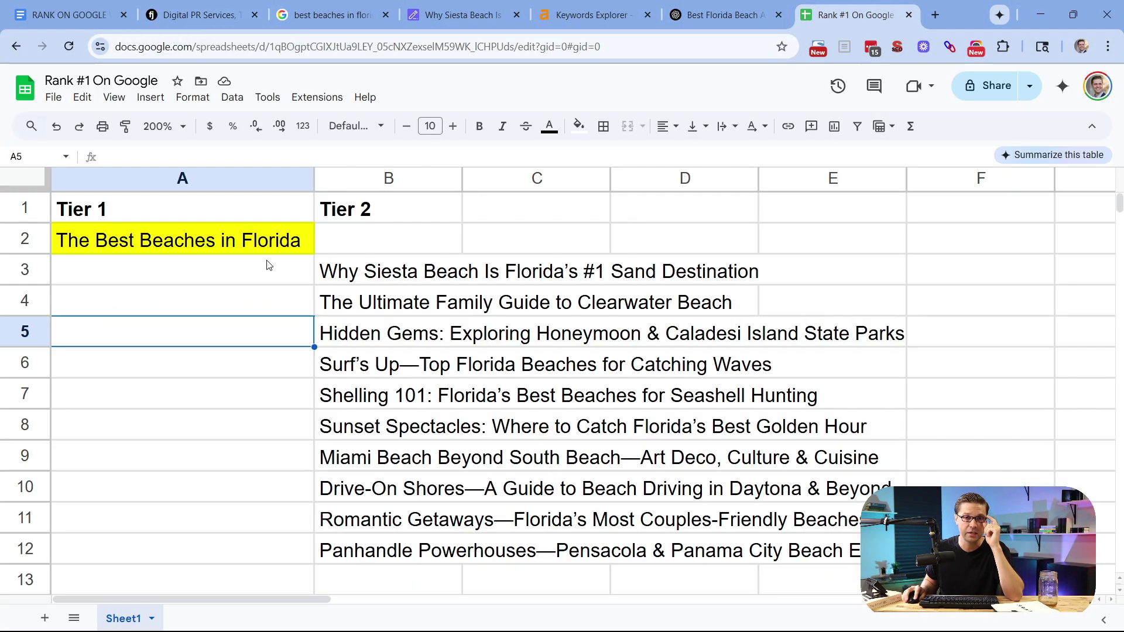
{"action": "left_click", "coordinate": [217, 243]}
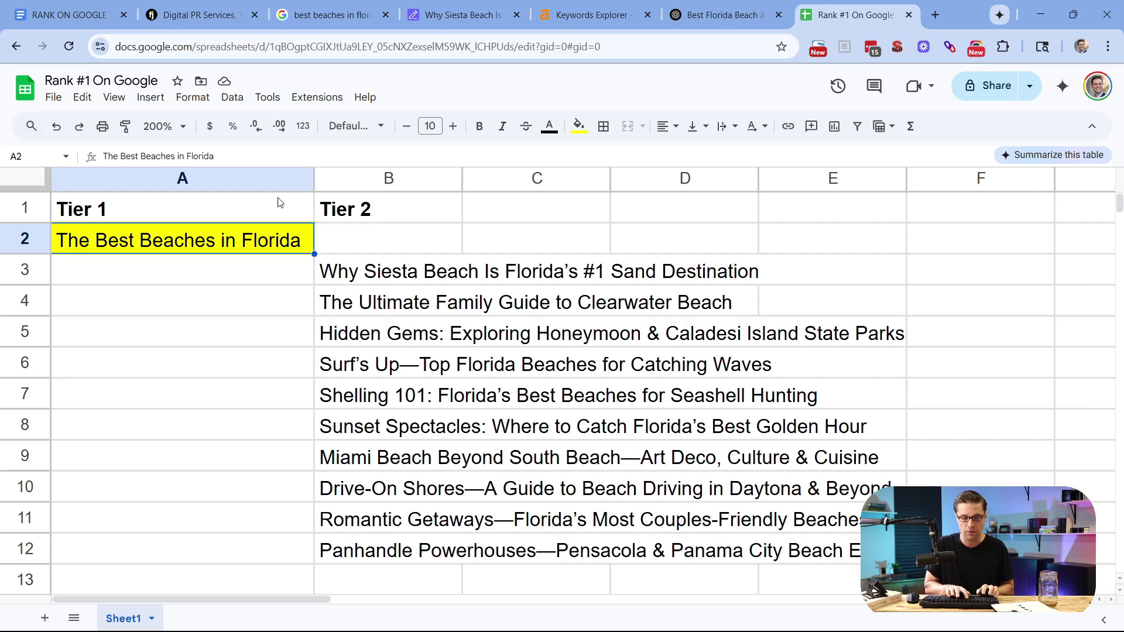
{"action": "key", "text": "ctrl+u"}
- Select the ten Tier 2 titles and the Tier 2 column, then return to the Digital PR page
{"action": "left_click", "coordinate": [211, 272]}
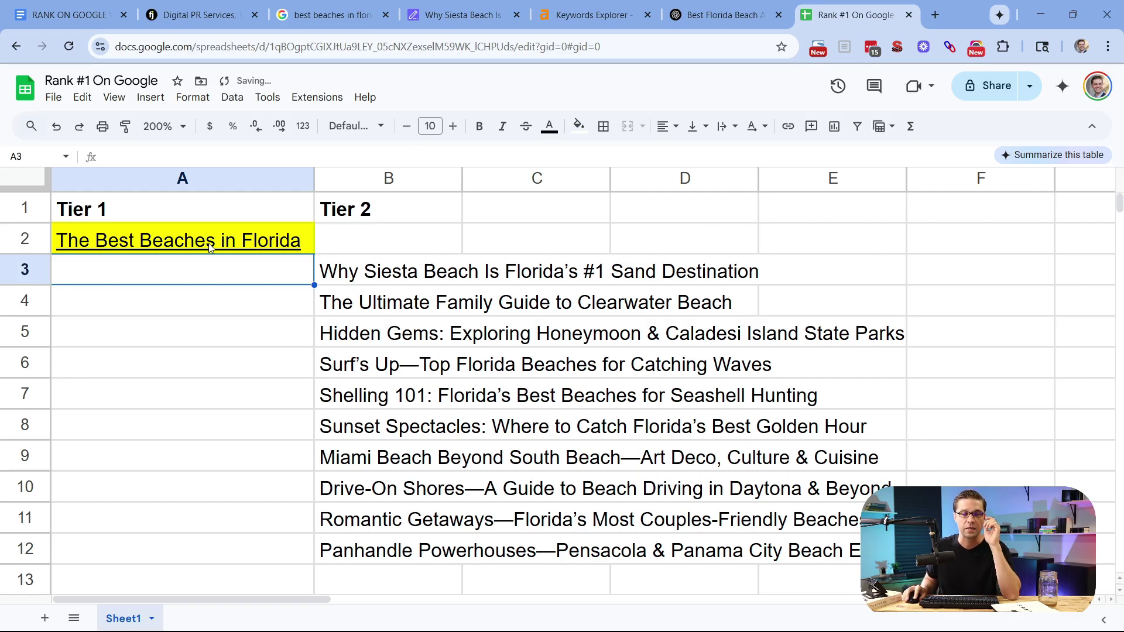
{"action": "left_click", "coordinate": [210, 247]}
{"action": "left_click_drag", "start_coordinate": [381, 268], "coordinate": [381, 556]}
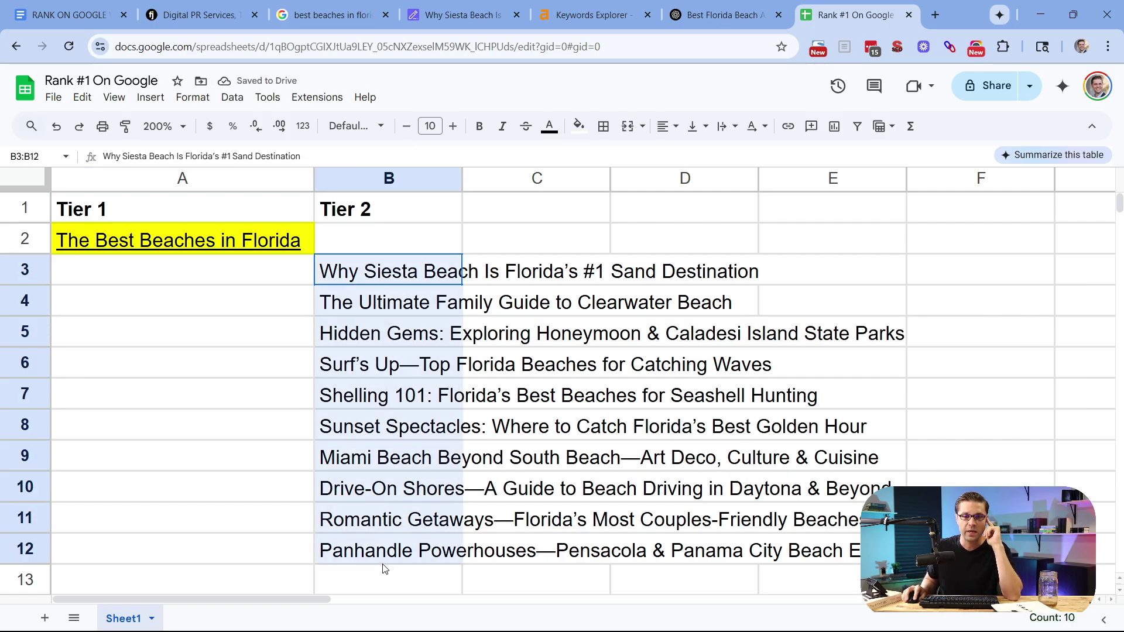
{"action": "left_click", "coordinate": [230, 246]}
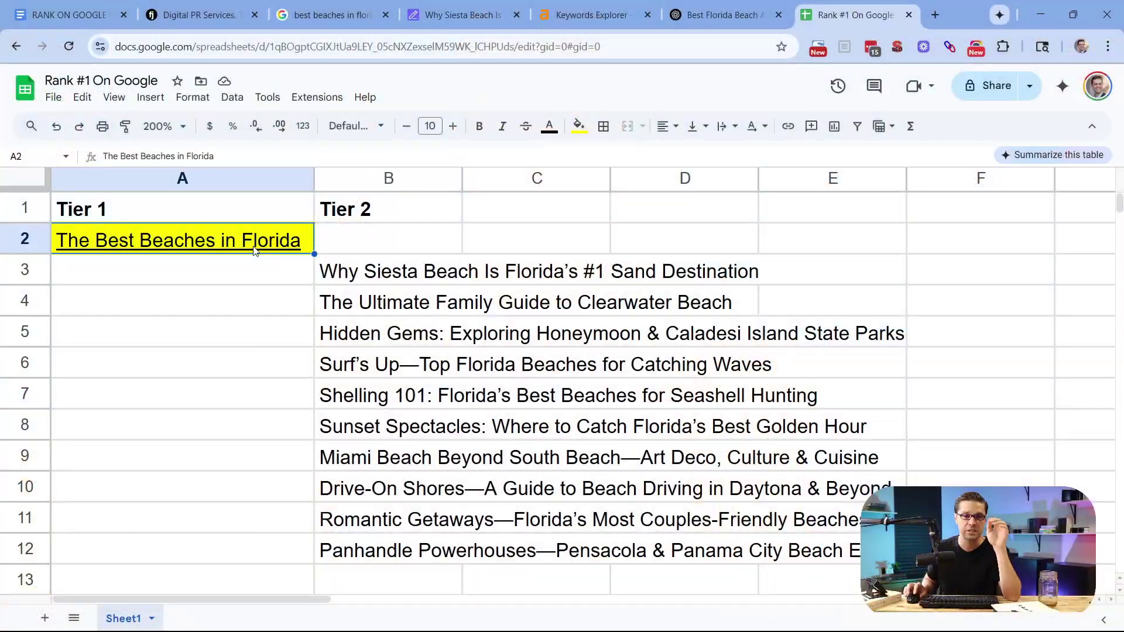
{"action": "left_click", "coordinate": [367, 178]}
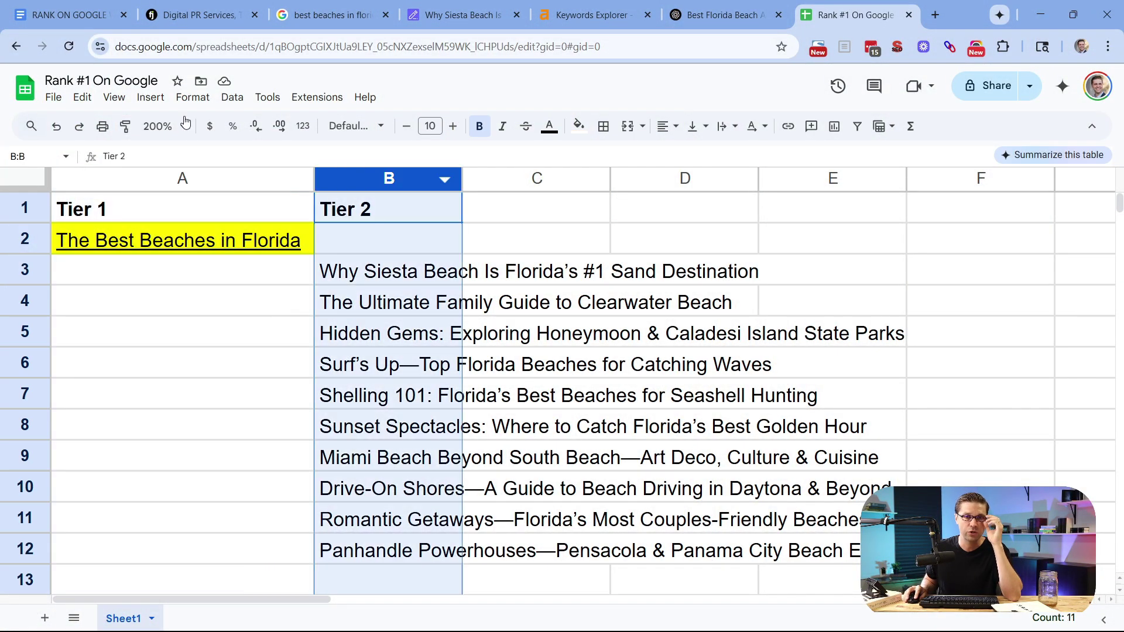
{"action": "left_click", "coordinate": [211, 16]}
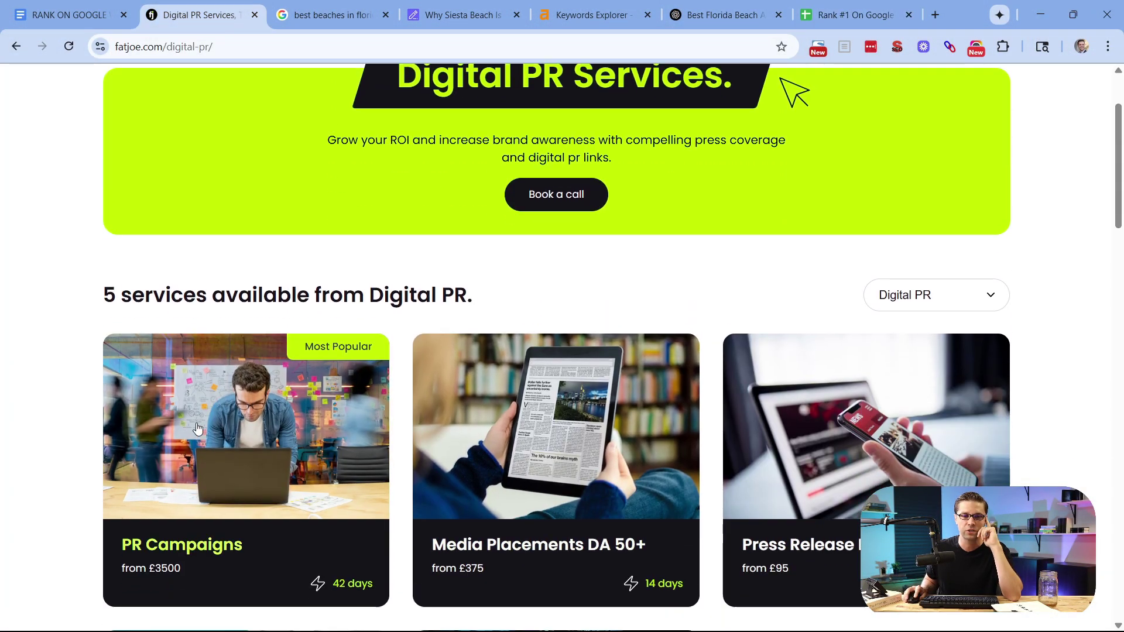
- Open FatJoe's PR Campaigns page and view Simple Pricing tiers of $4,935, $7,755 and $11,985
{"action": "left_click", "coordinate": [197, 429]}
{"action": "scroll", "coordinate": [493, 311], "scroll_direction": "down", "scroll_amount": 4}
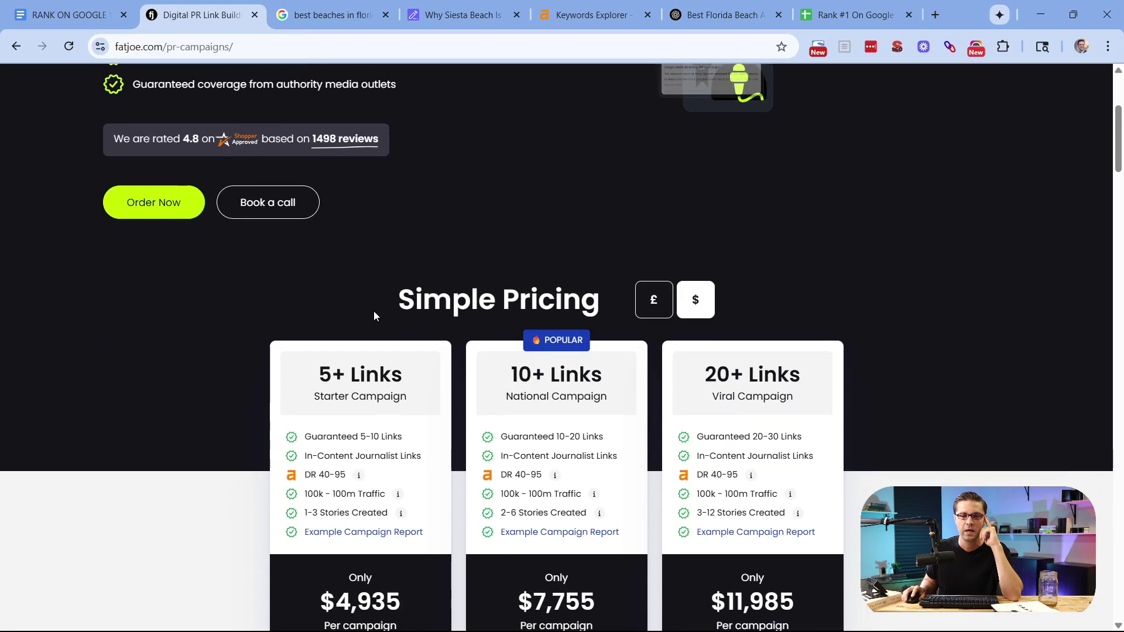
{"action": "scroll", "coordinate": [325, 327], "scroll_direction": "down", "scroll_amount": 1}
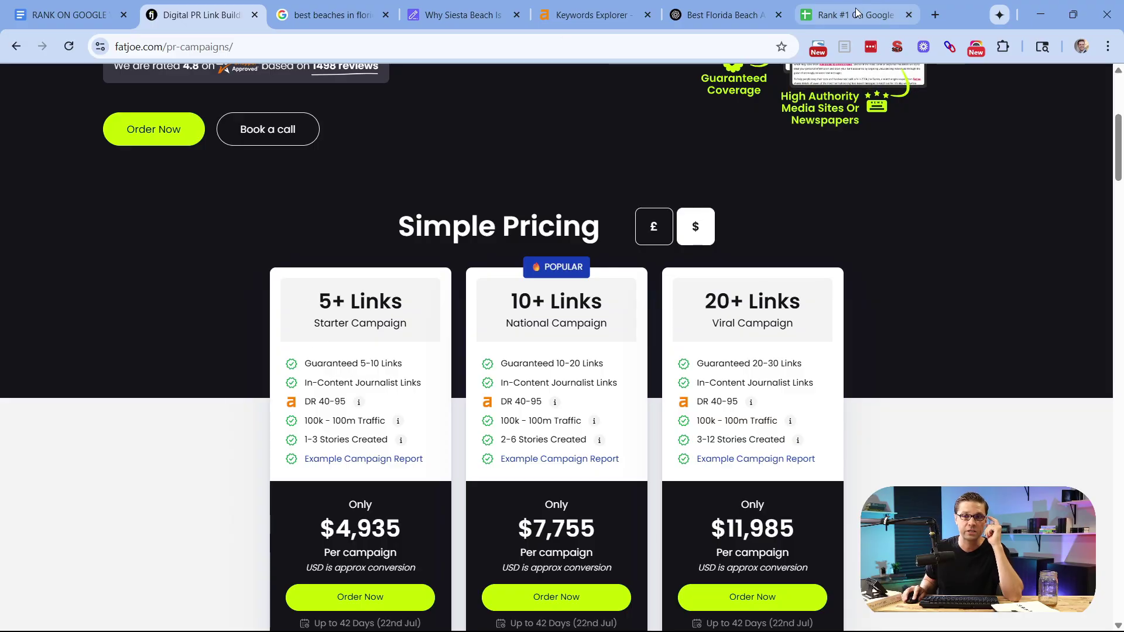
- Bring the Rank #1 On Google sheet back and select the Tier 1 title in A2
{"action": "left_click", "coordinate": [856, 15]}
{"action": "left_click", "coordinate": [204, 238]}
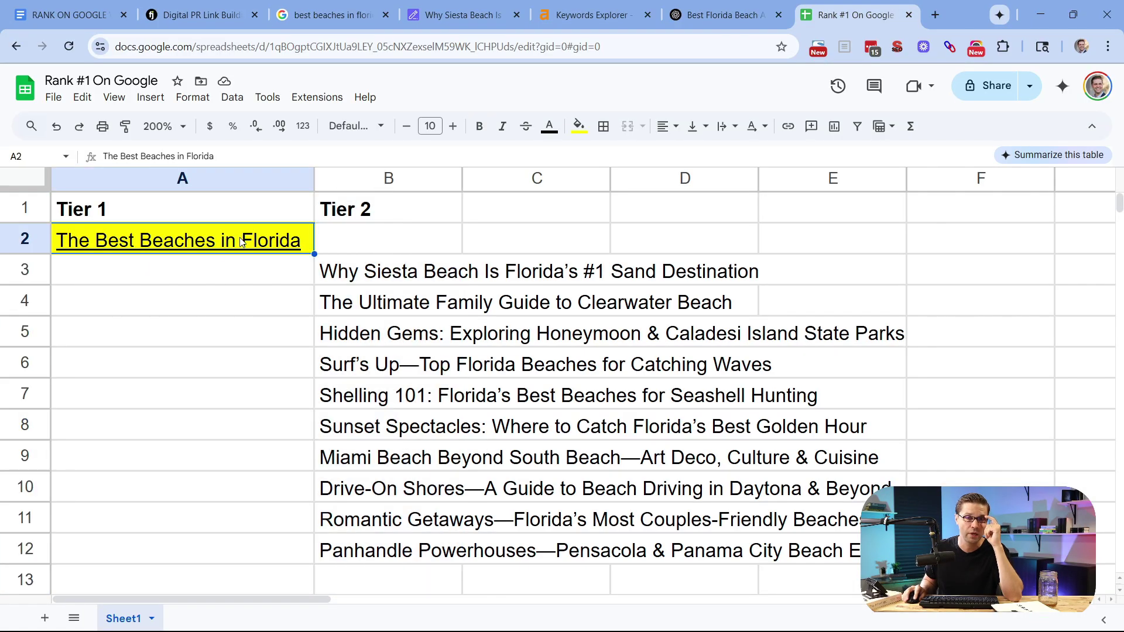